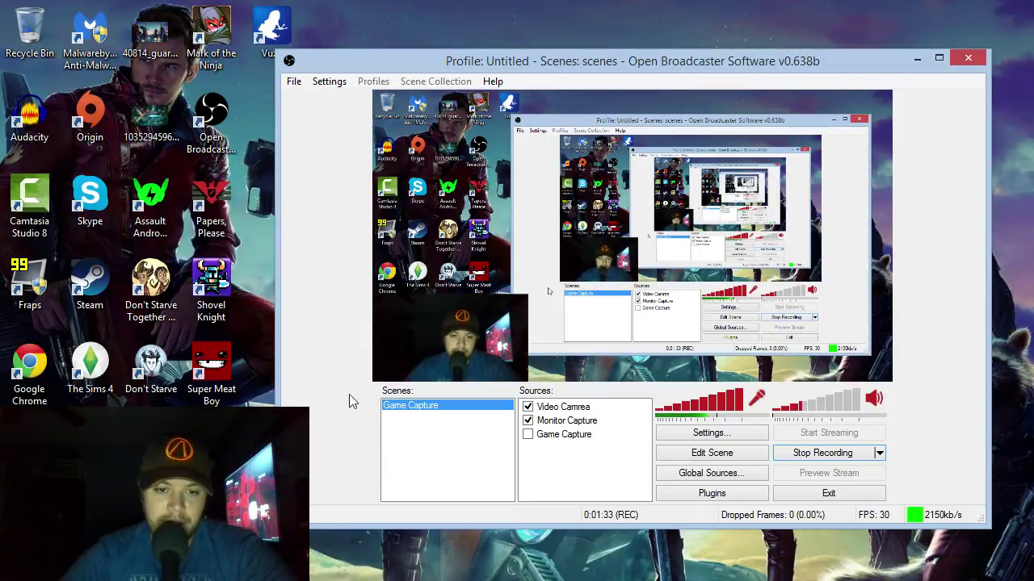
click(563, 408)
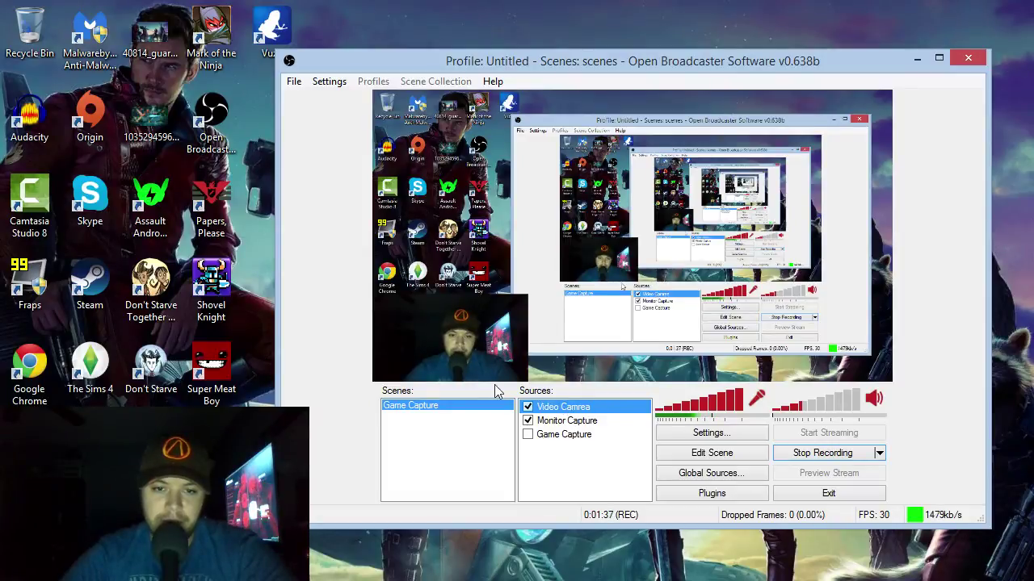
click(565, 421)
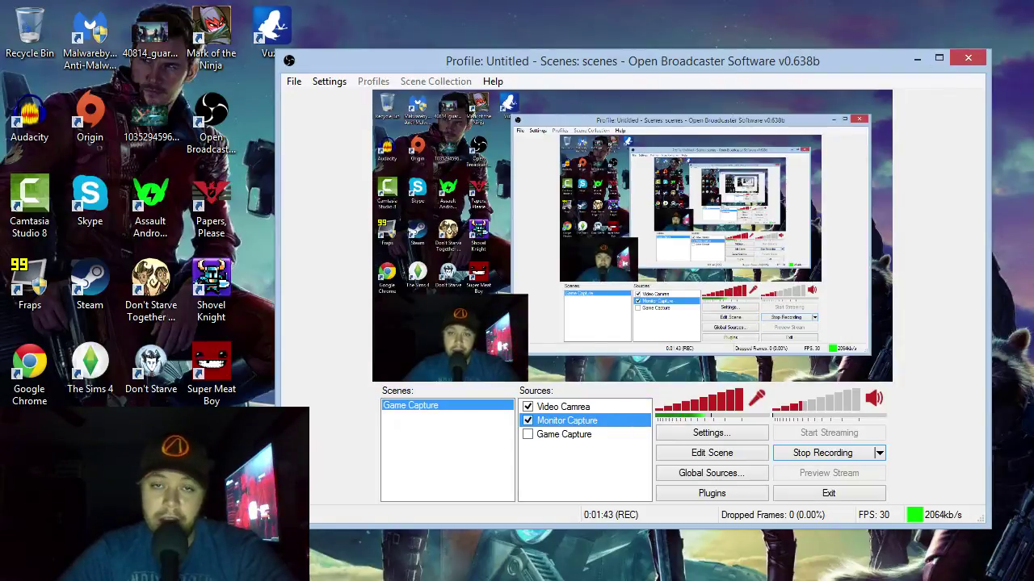
Step: Add a new scene named "Mark of the Ninja"
right_click(428, 443)
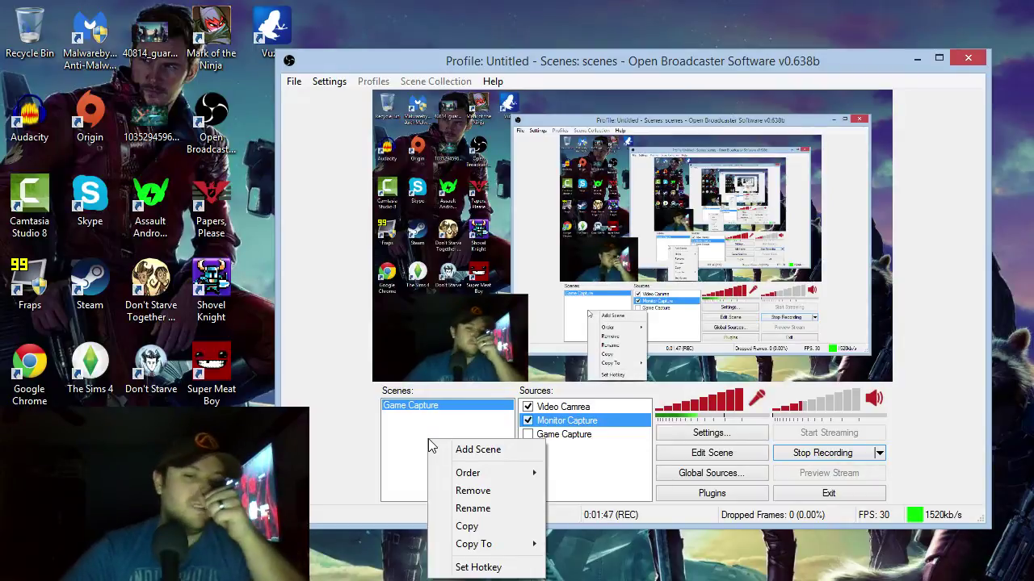
click(492, 452)
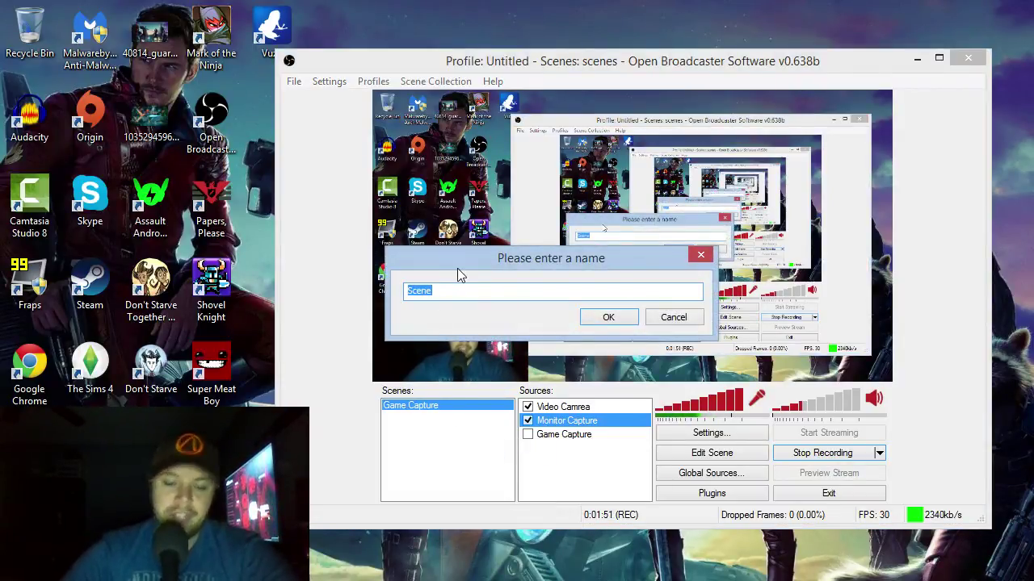
key(BackSpace)
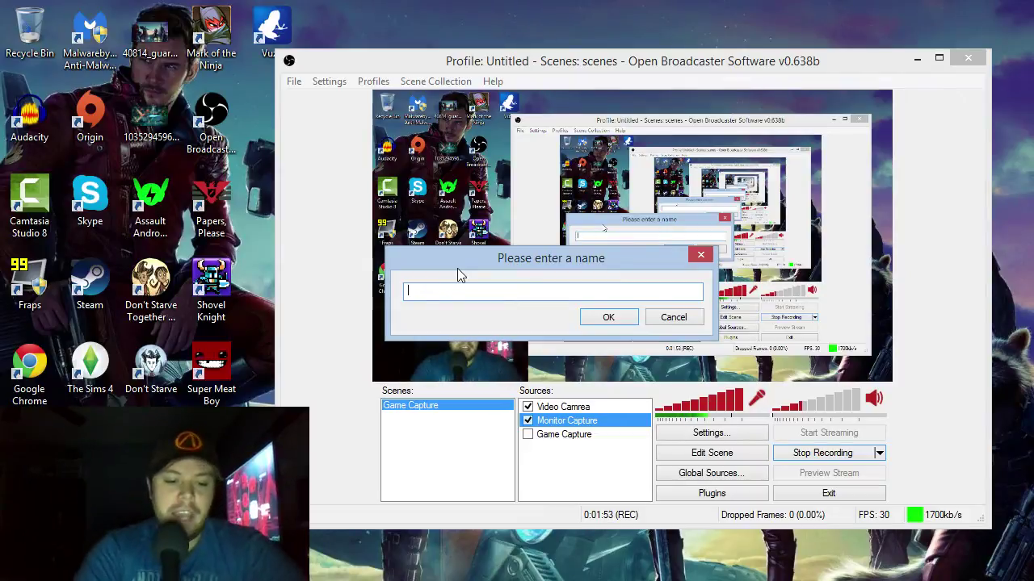
text(Game)
key(BackSpace)
key(BackSpace)
key(BackSpace)
key(BackSpace)
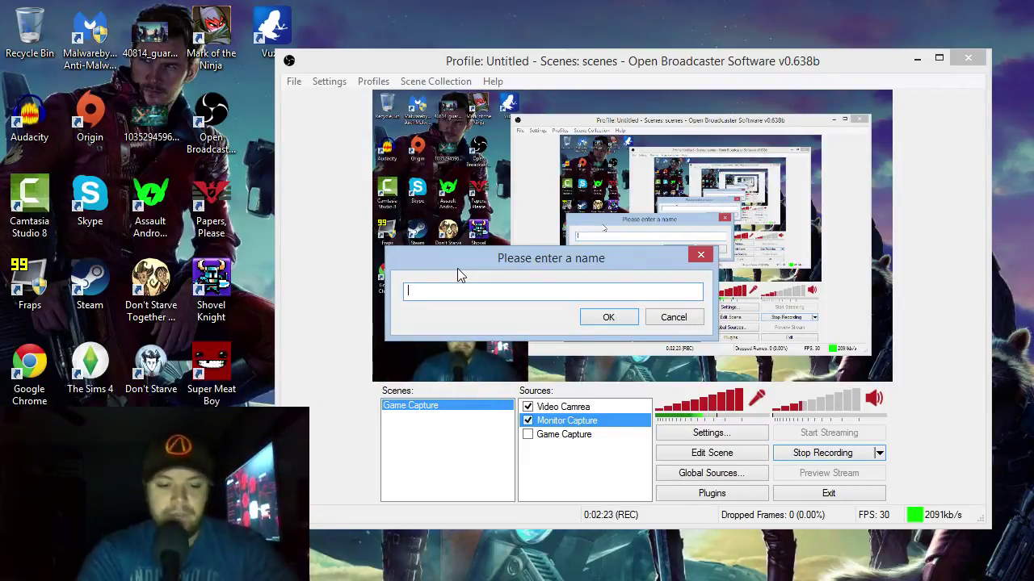
text(Thank)
key(BackSpace)
key(BackSpace)
key(BackSpace)
key(BackSpace)
key(BackSpace)
text(Mark of the)
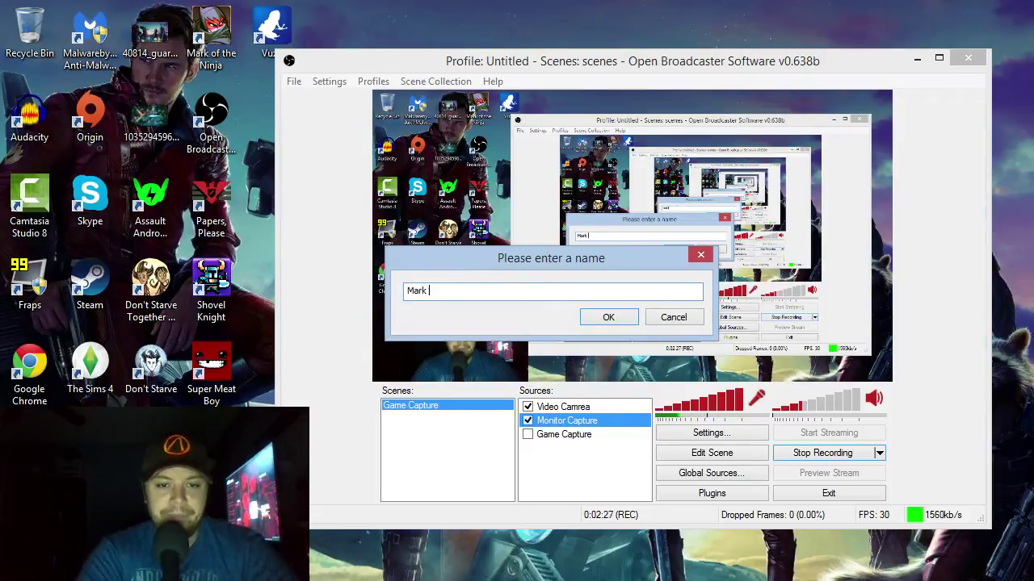
text( Ninja)
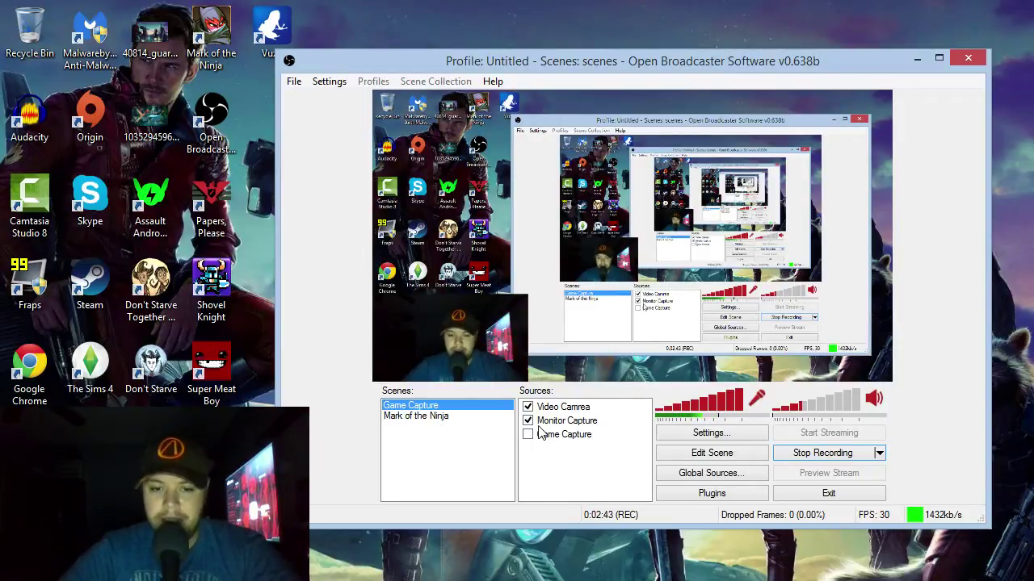
Step: Examine the settings for a new Window Capture source, including the window selection, and cancel without adding it
right_click(579, 462)
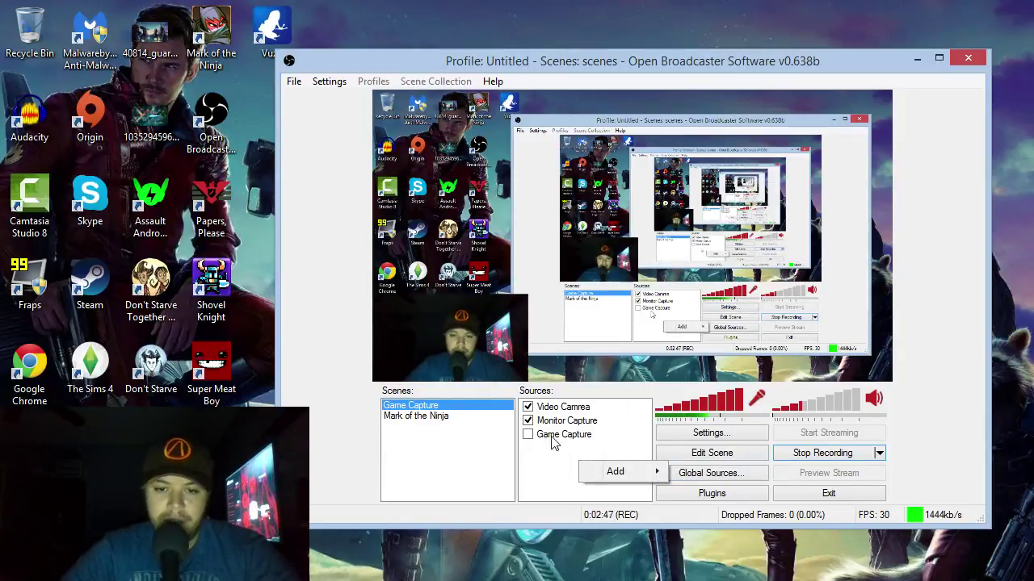
mouse_move(588, 481)
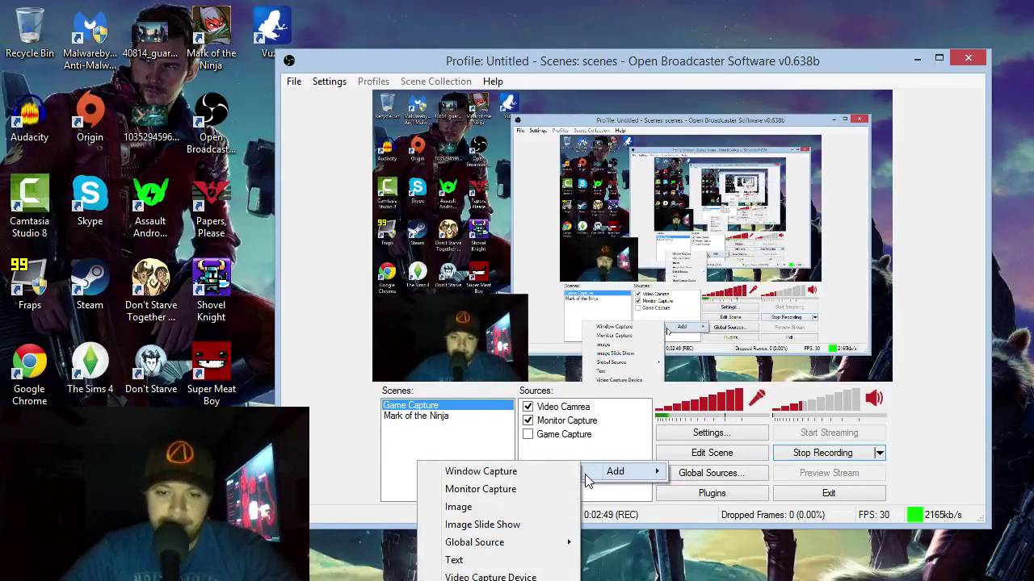
click(496, 474)
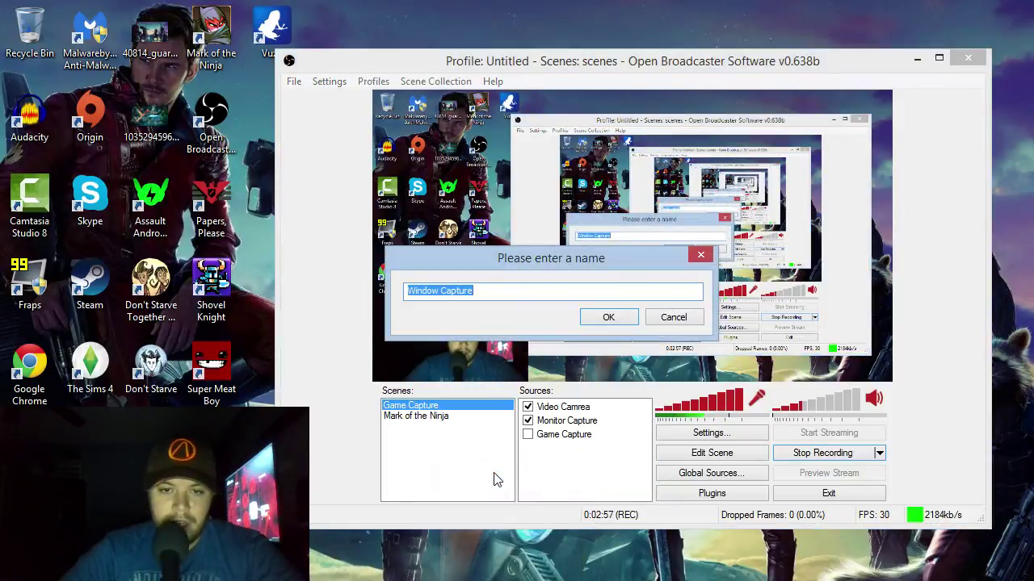
click(610, 316)
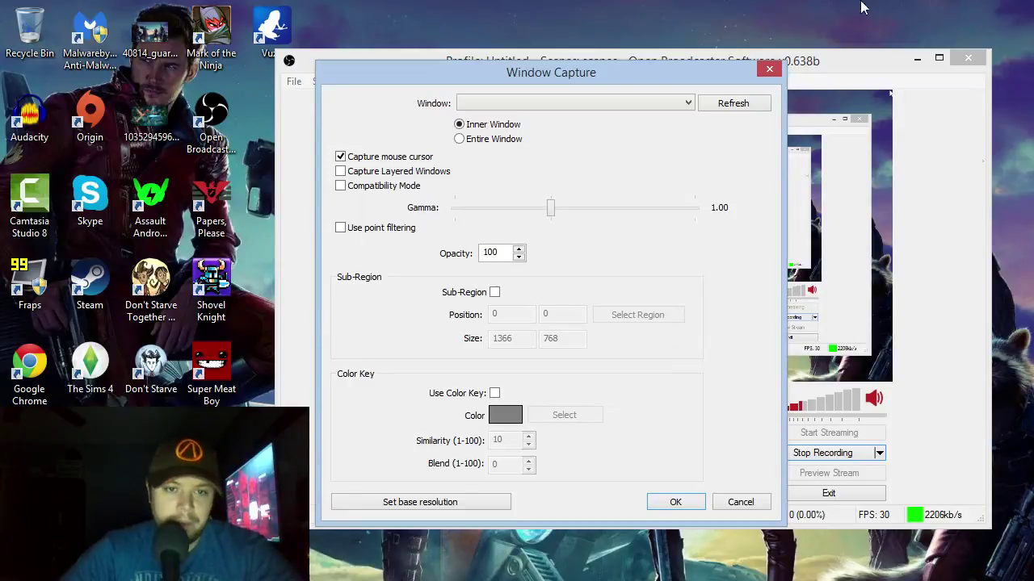
click(555, 100)
click(545, 121)
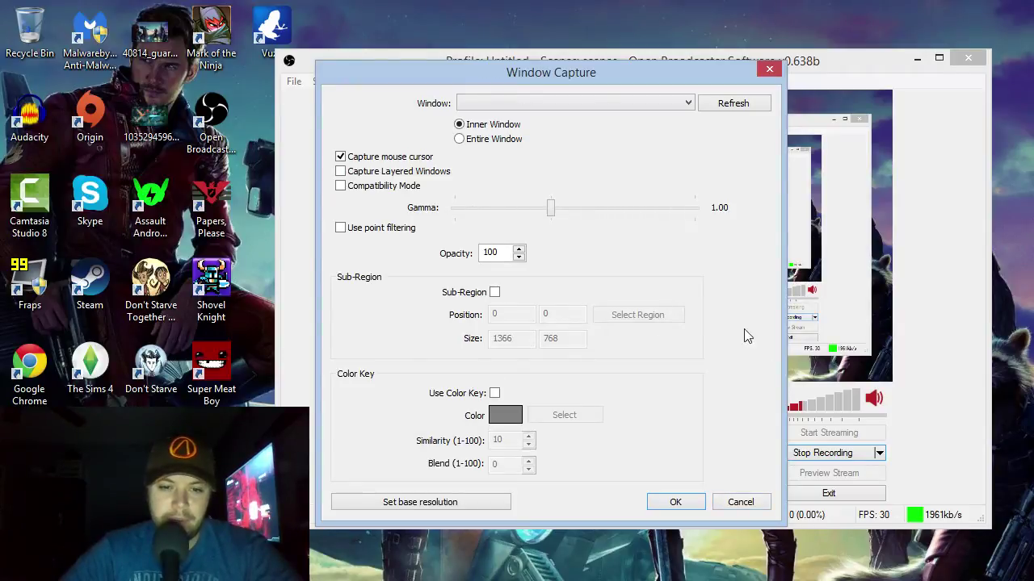
click(731, 503)
Step: Examine the settings for a new Monitor Capture source, including the monitor choice and mouse cursor option, and cancel without adding it
right_click(543, 478)
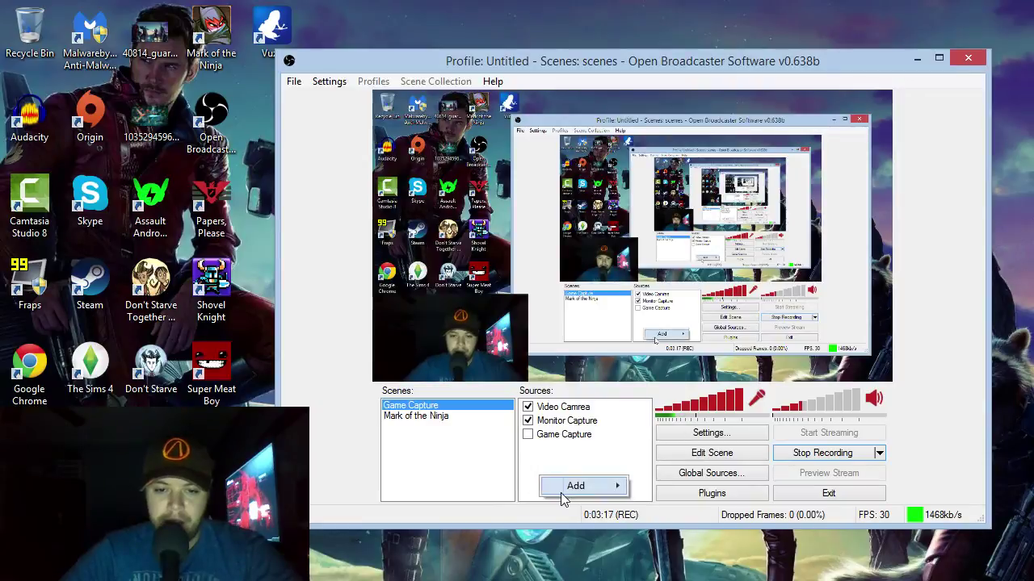
mouse_move(561, 492)
click(427, 386)
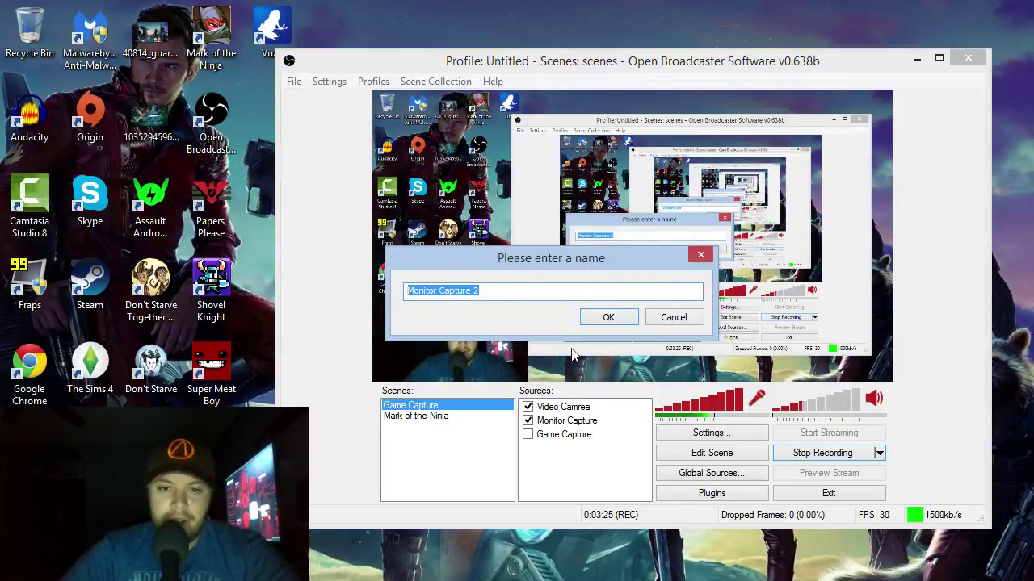
click(609, 319)
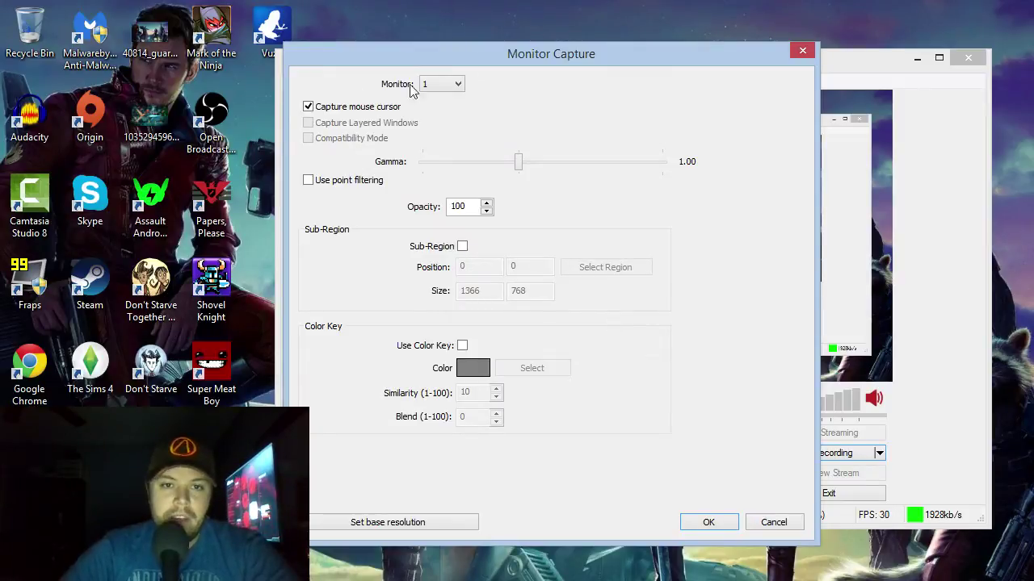
click(457, 85)
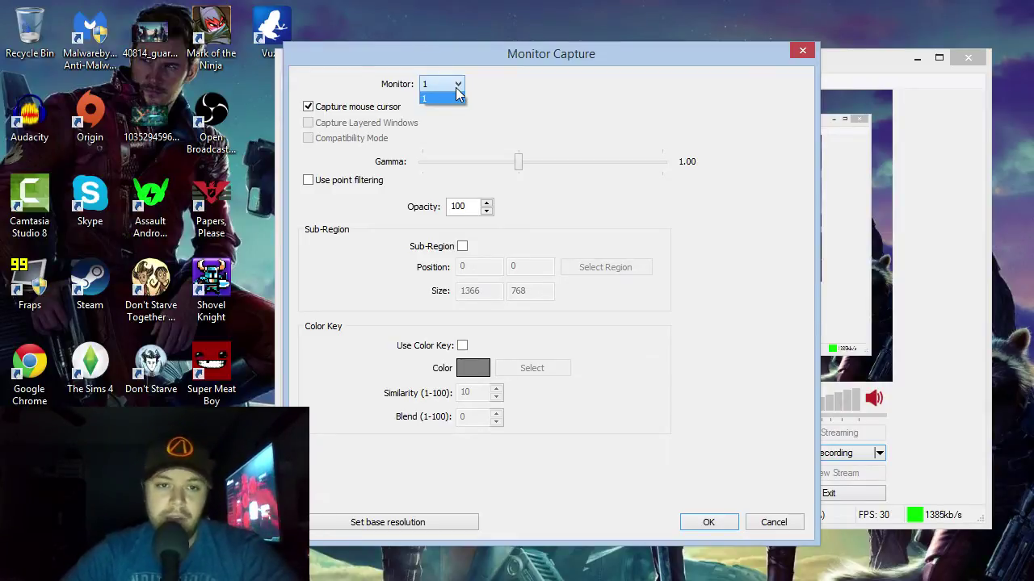
click(457, 96)
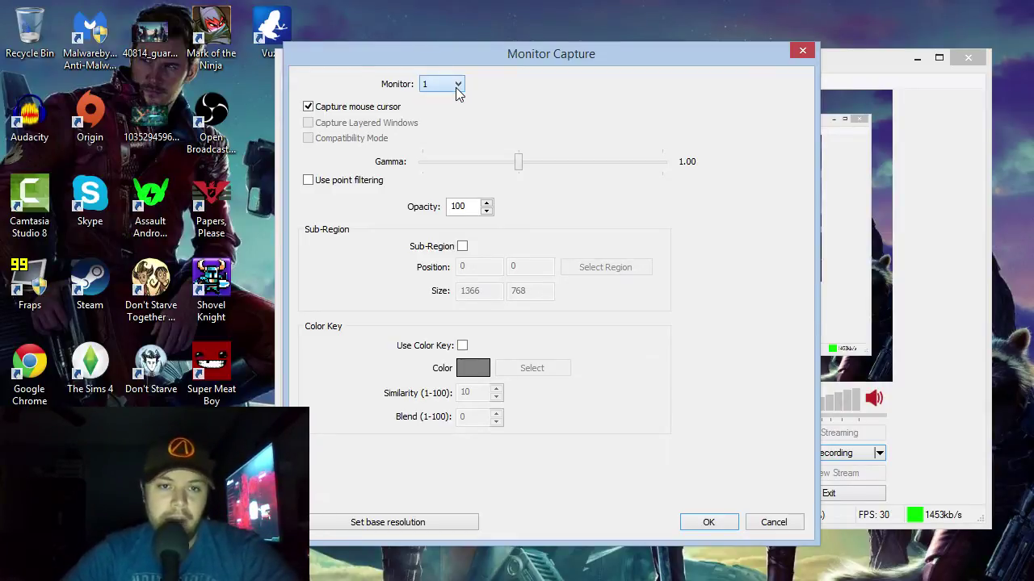
click(309, 108)
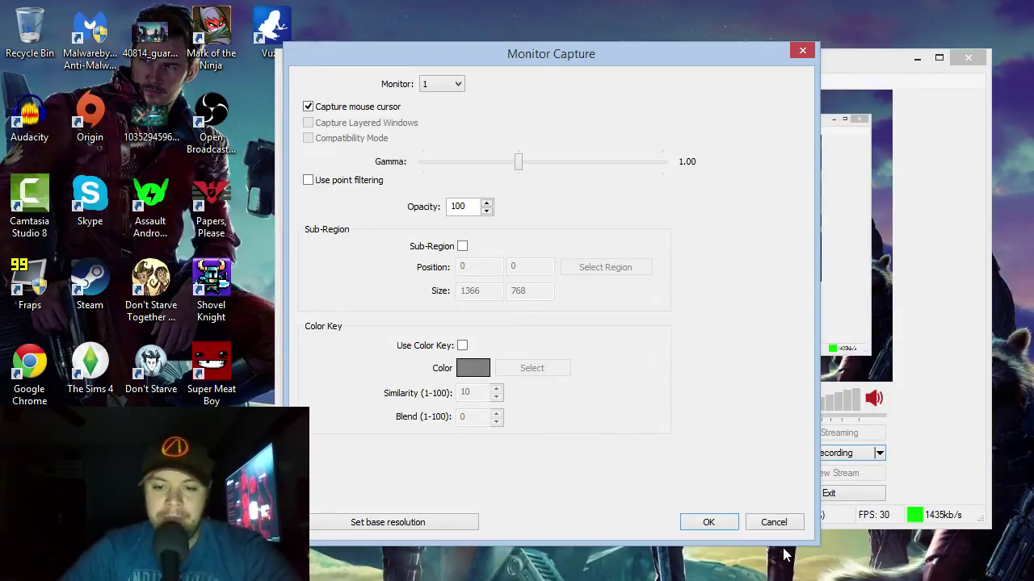
click(774, 523)
Step: Examine the settings for a new Image source, moving the dialog aside, and close it without adding the source
right_click(582, 492)
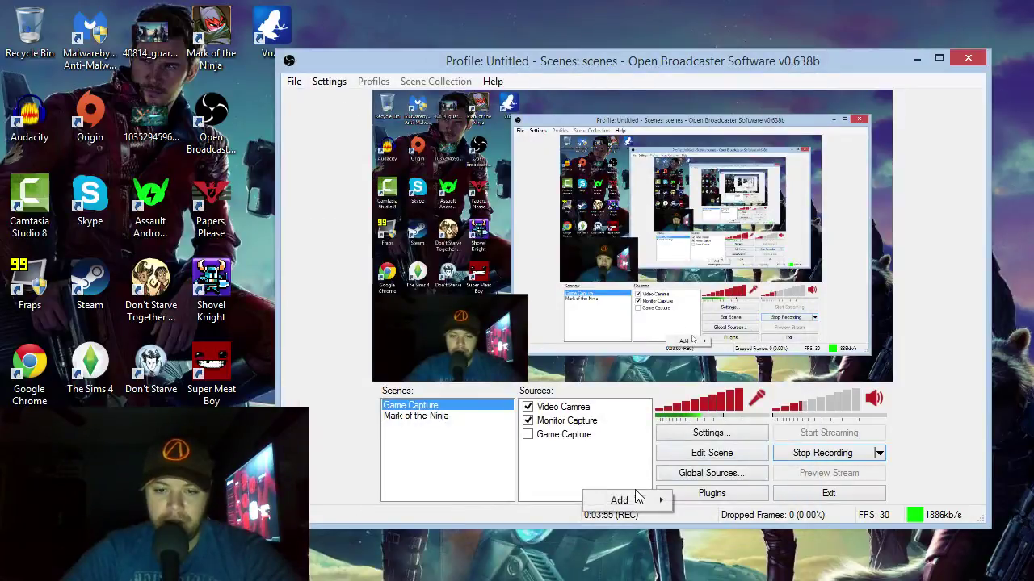
mouse_move(634, 503)
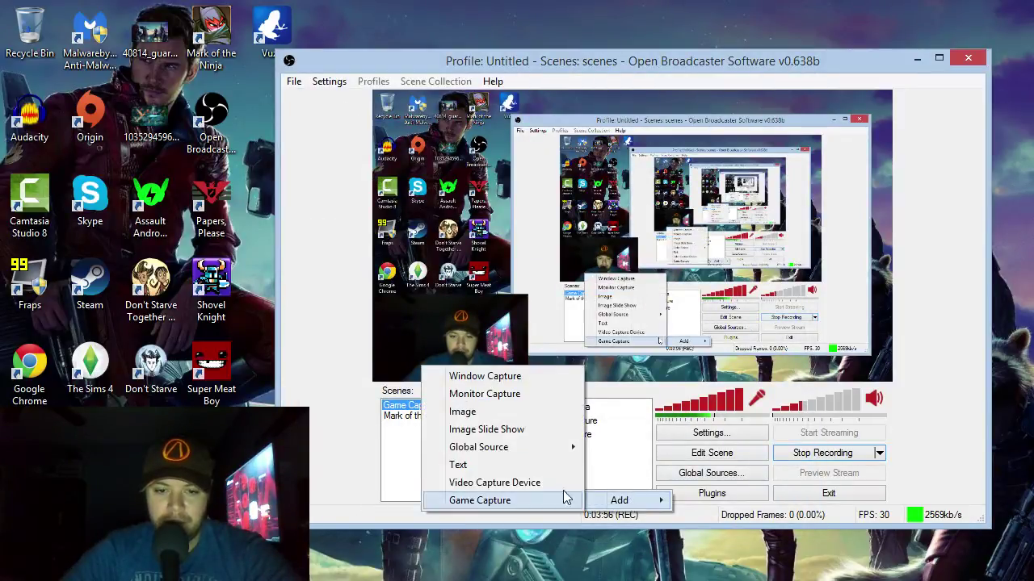
click(482, 418)
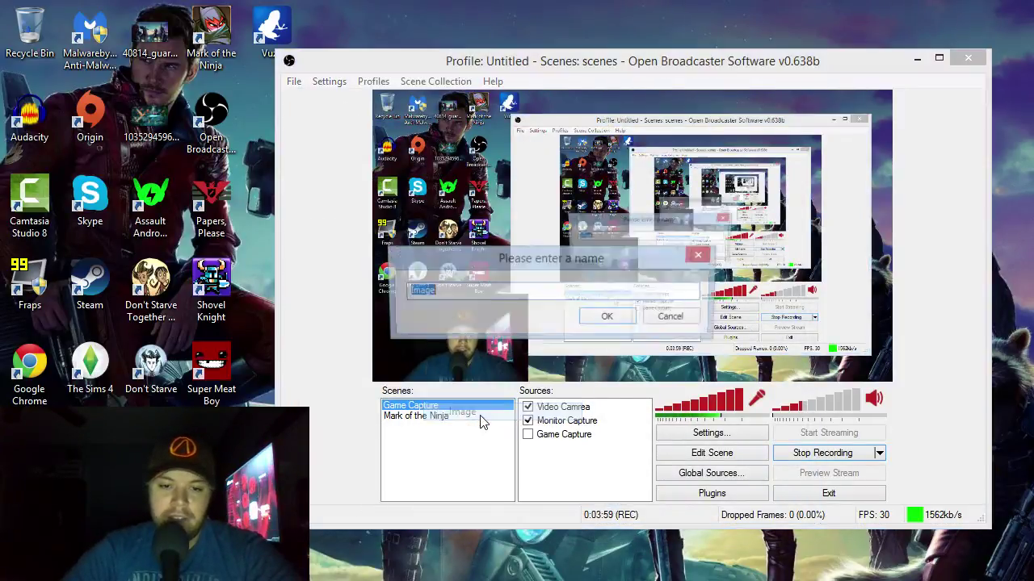
click(618, 319)
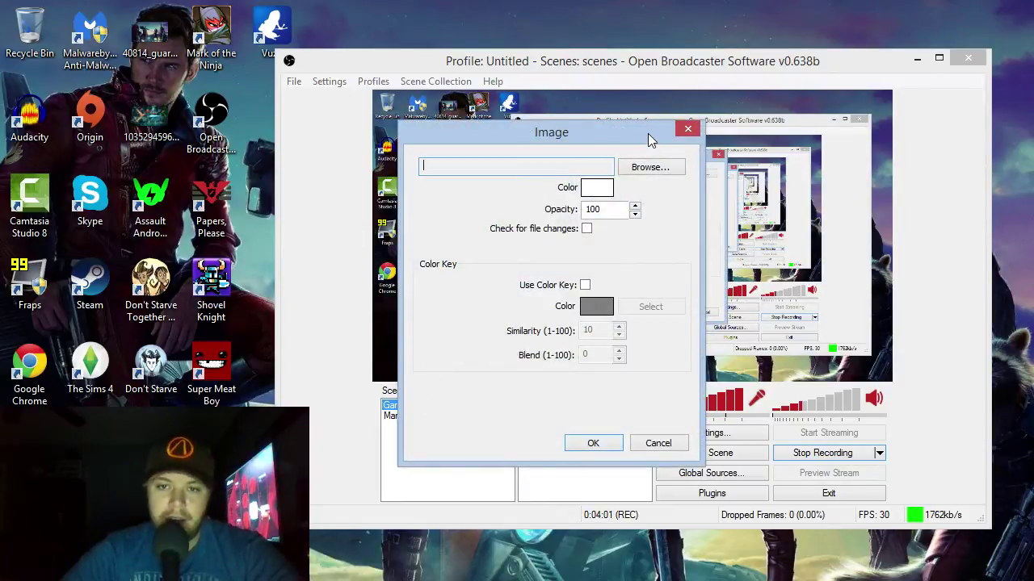
drag(648, 133, 449, 110)
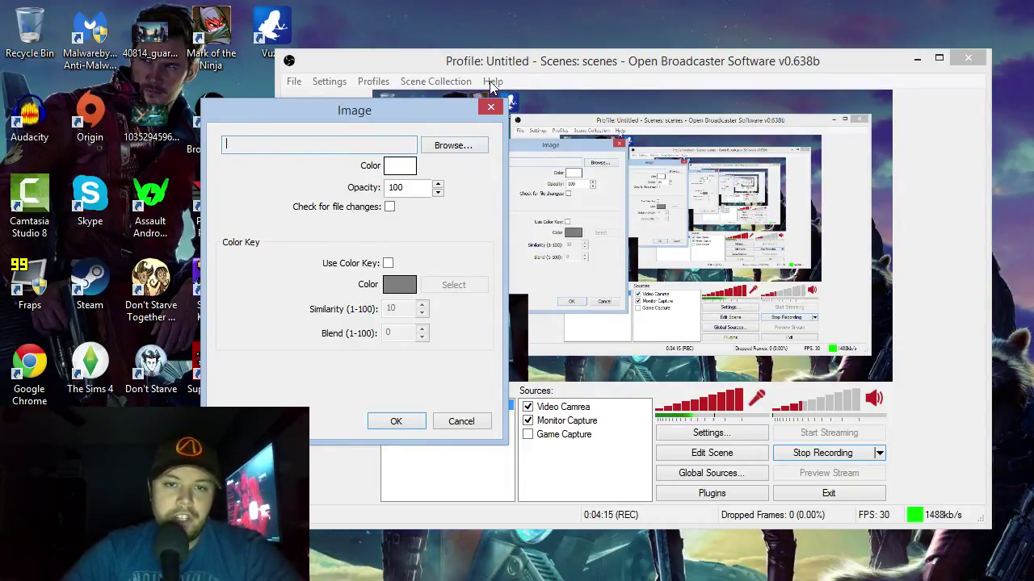
click(490, 107)
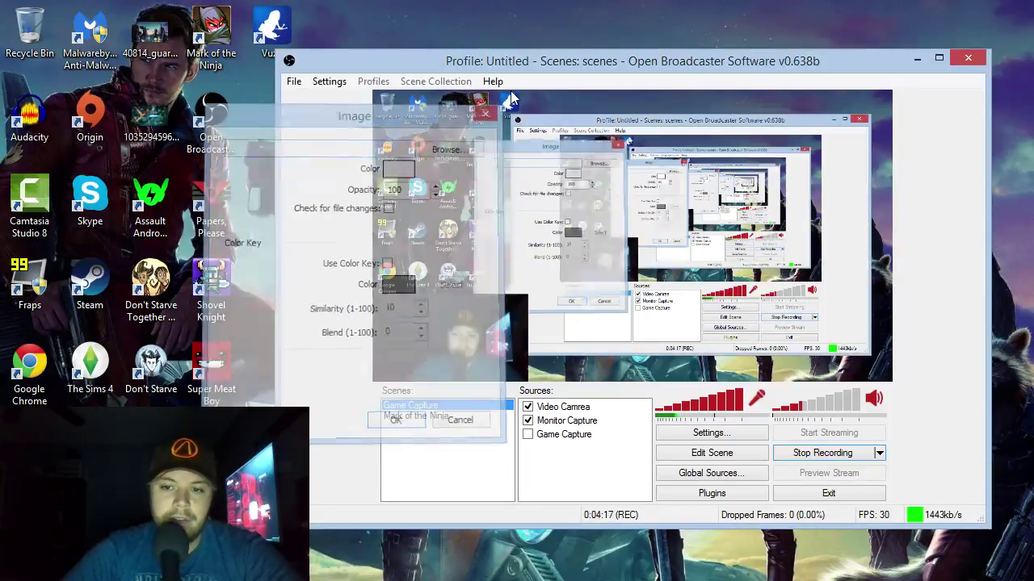
Step: Examine the settings for a new Video Capture Device source, including the available devices, and close them without adding it
right_click(597, 462)
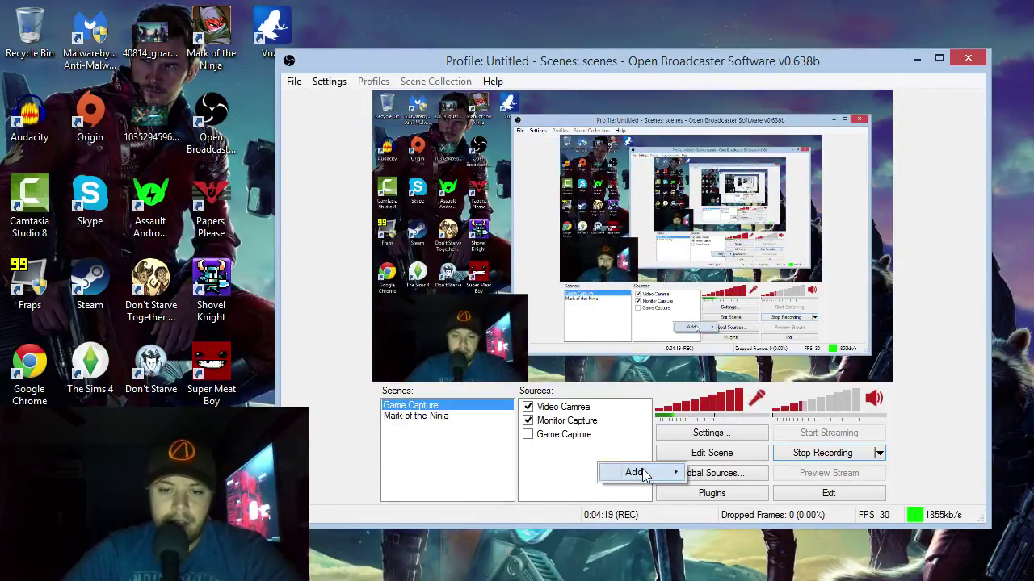
mouse_move(645, 473)
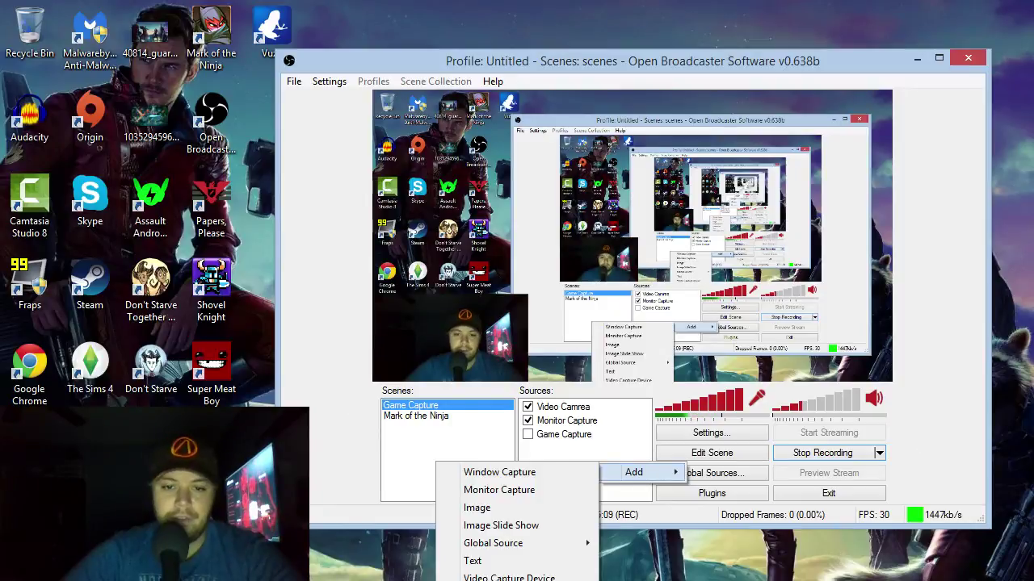
mouse_move(472, 546)
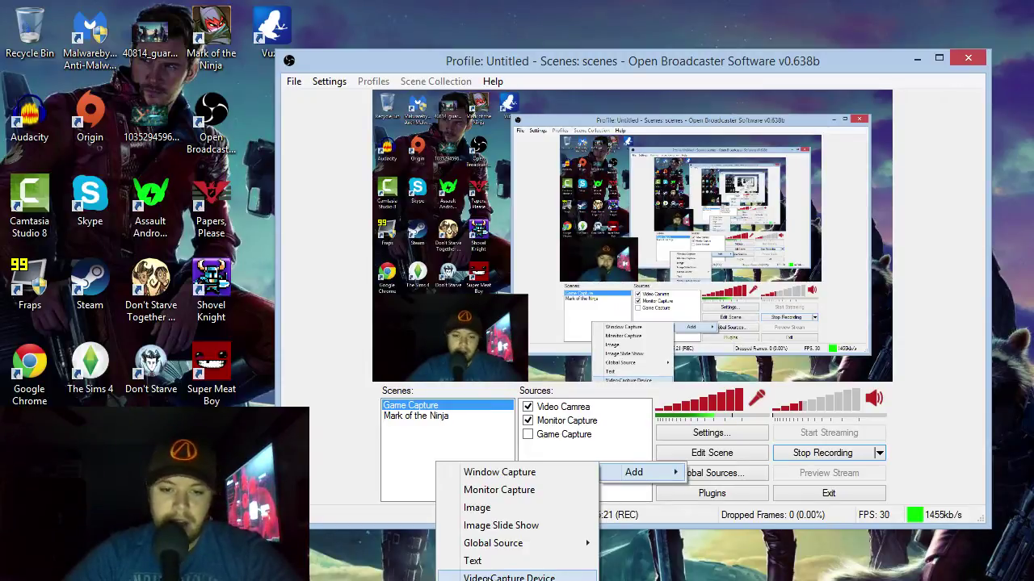
click(509, 577)
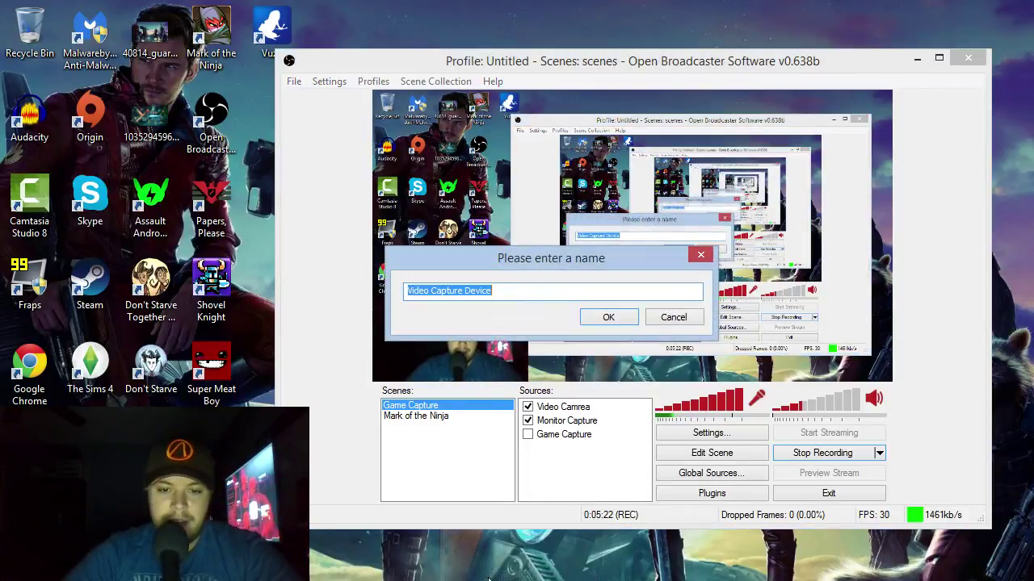
click(609, 317)
click(508, 117)
click(509, 116)
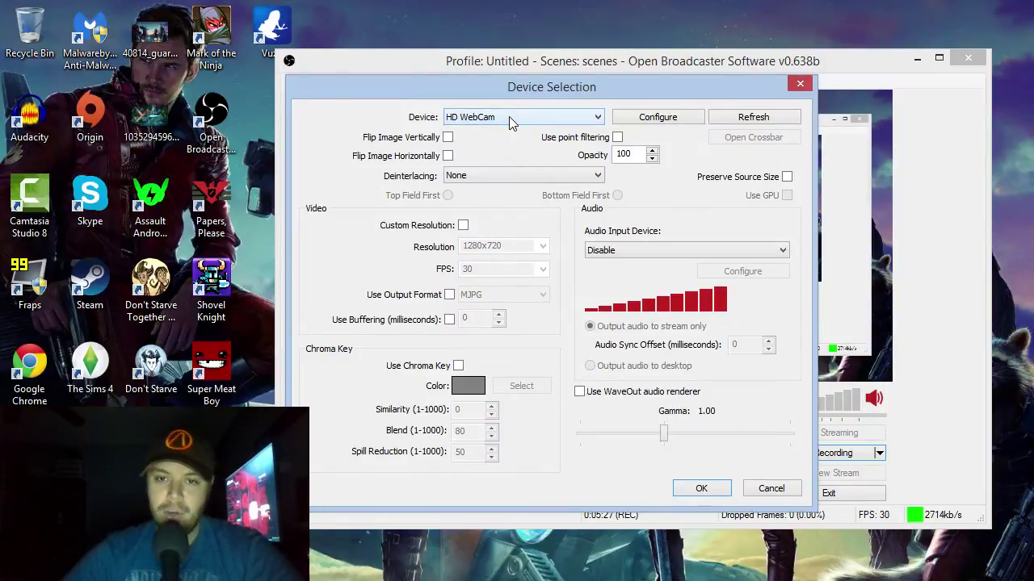
click(509, 117)
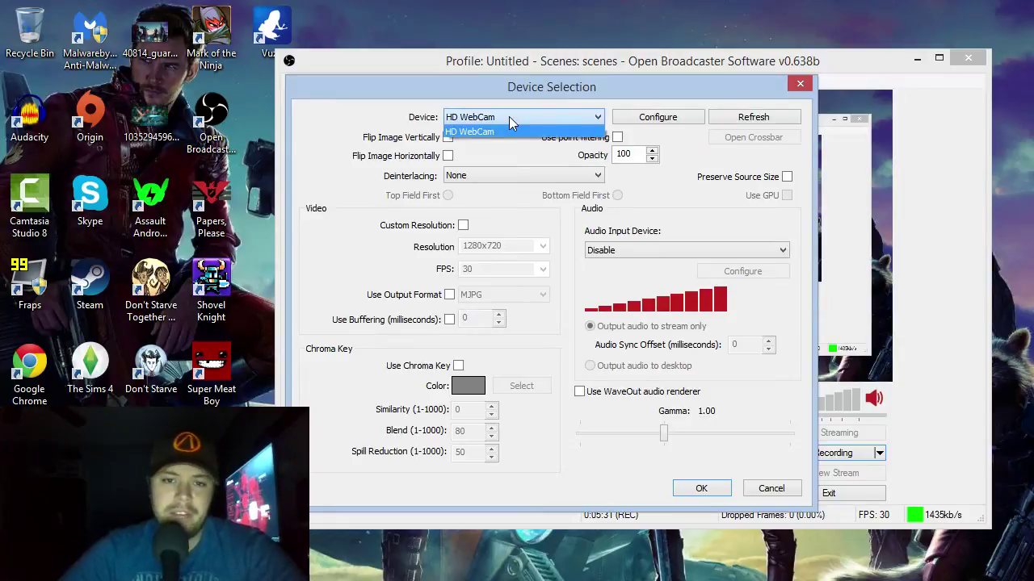
click(509, 116)
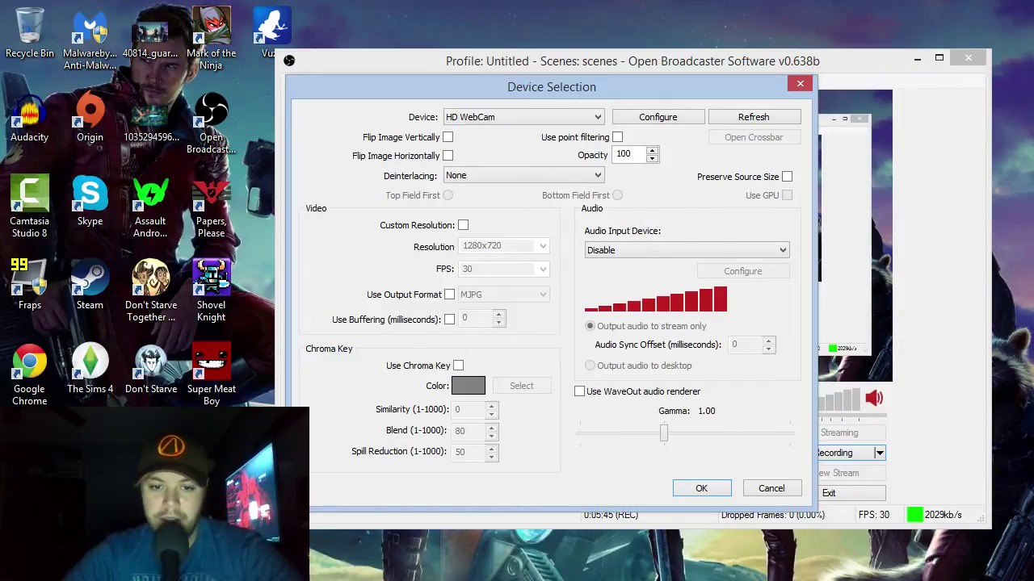
click(800, 84)
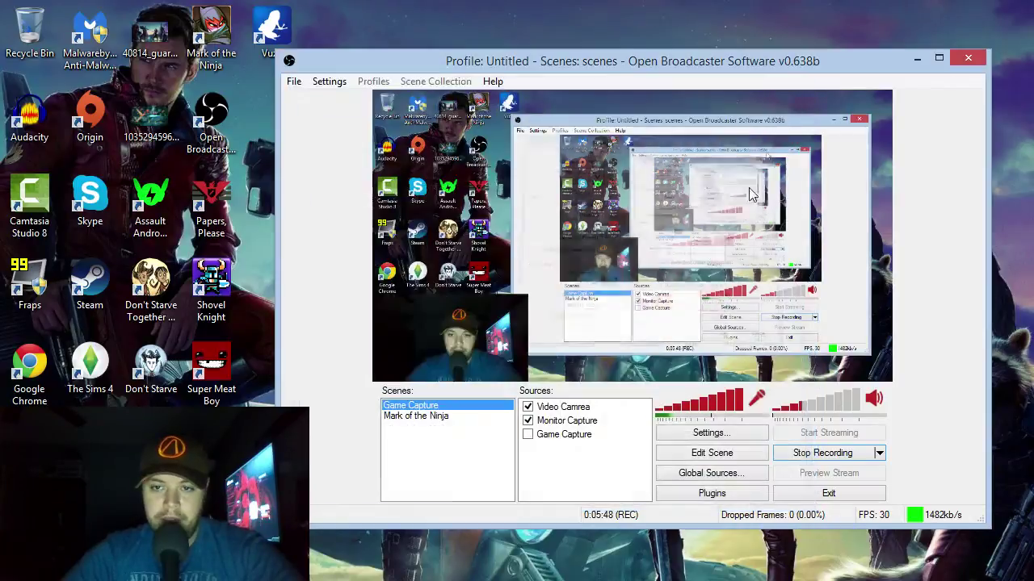
Step: Start adding a Game Capture source under its default name and examine the applications available for capture
right_click(565, 484)
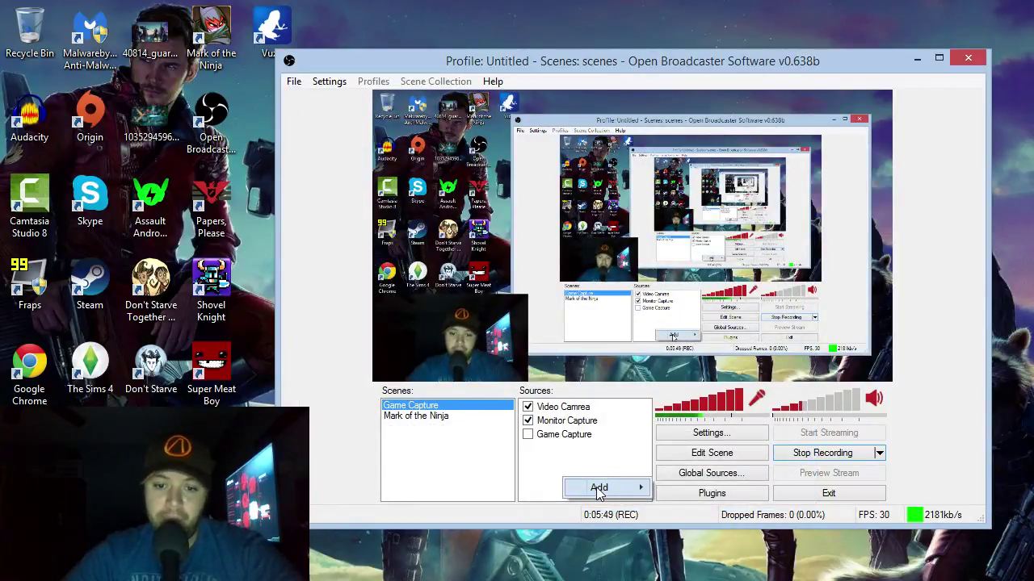
mouse_move(600, 490)
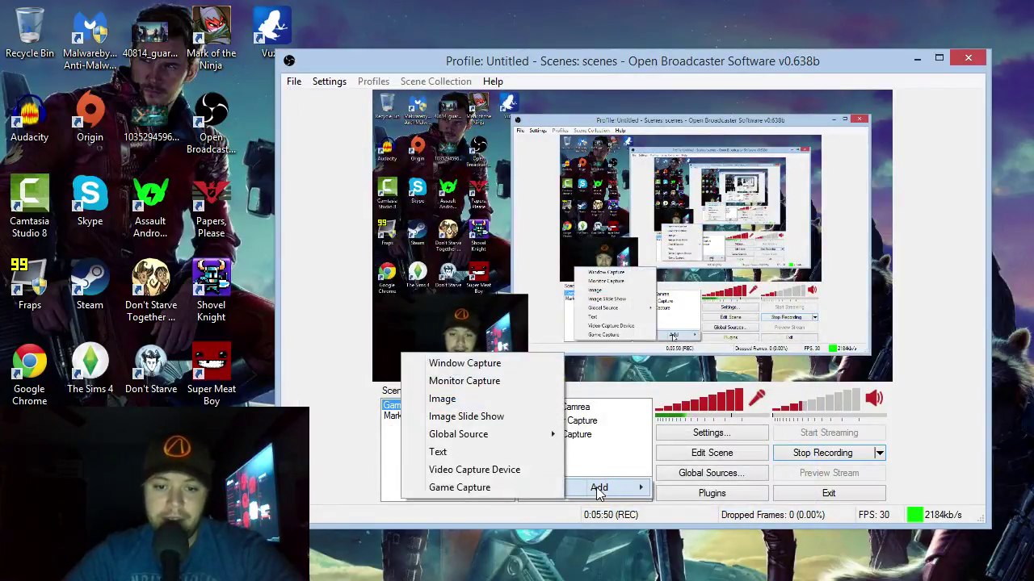
click(476, 490)
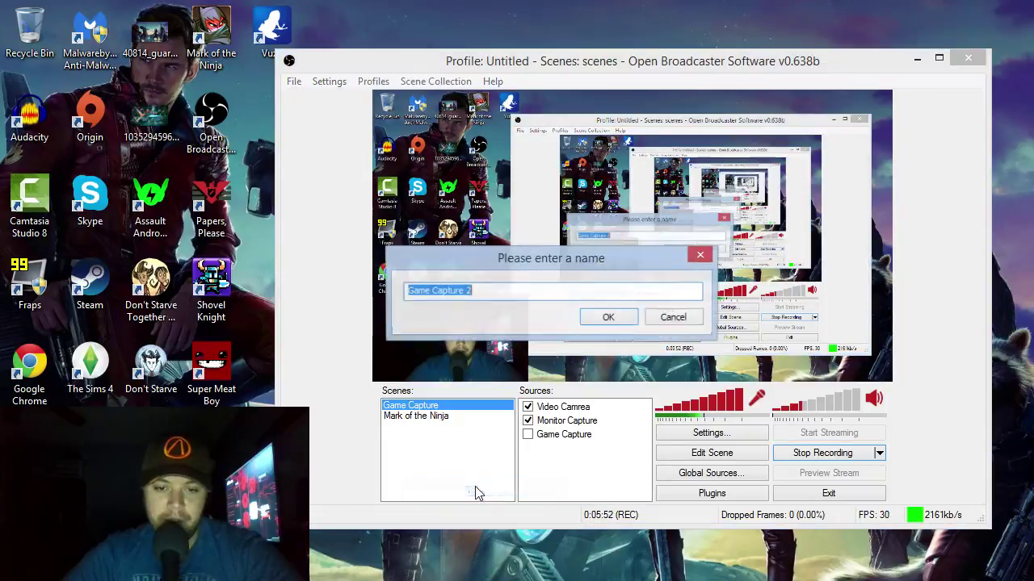
click(596, 318)
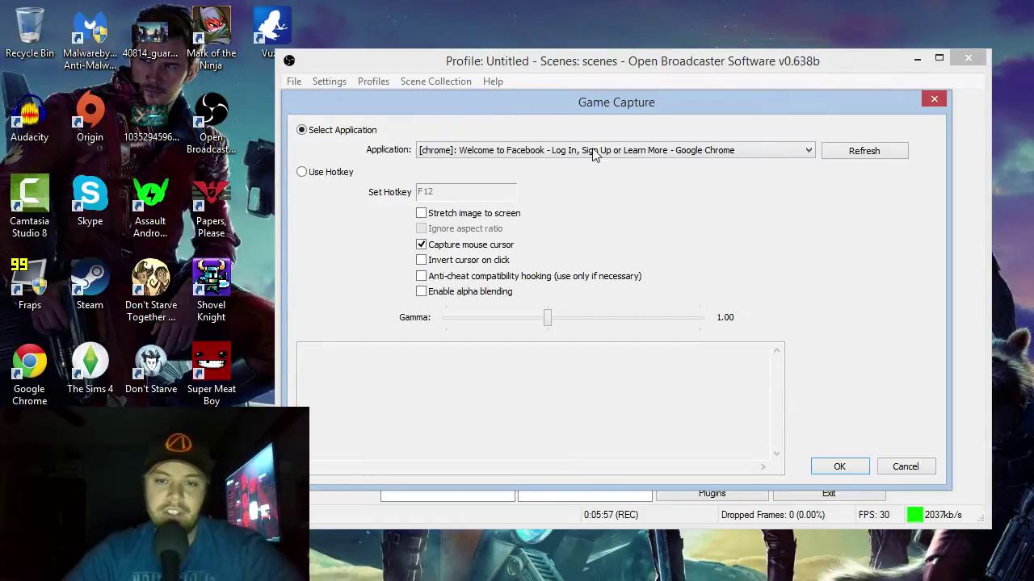
click(621, 152)
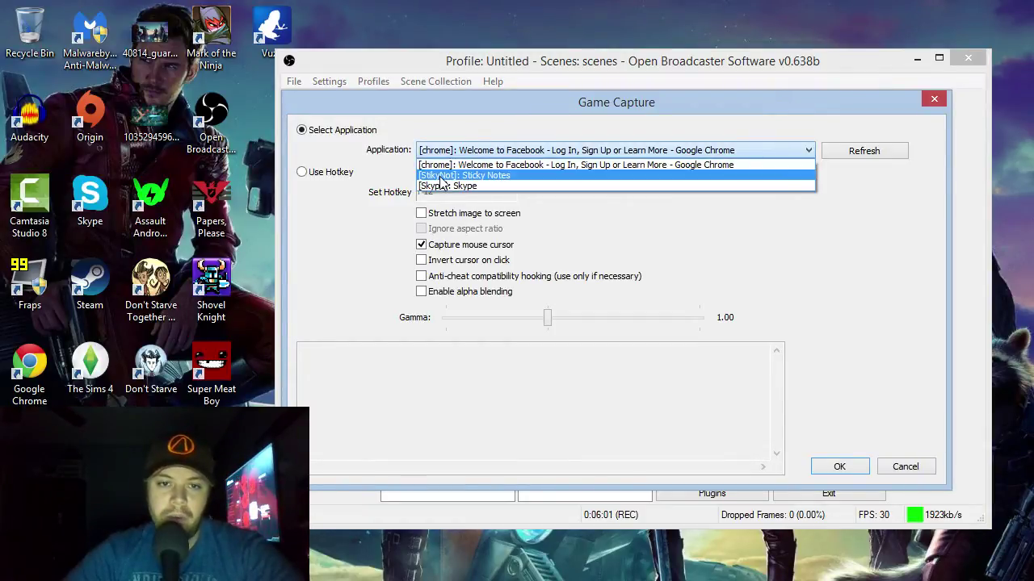
click(886, 217)
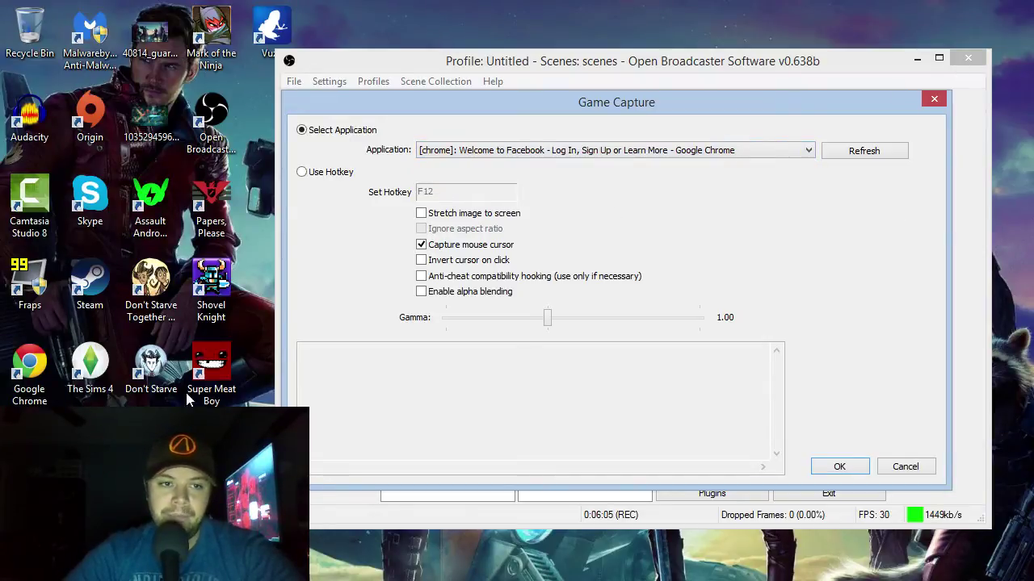
Step: Refresh the list of capturable applications for the new Game Capture source, review it again, and close the settings without adding the source
click(894, 162)
click(605, 152)
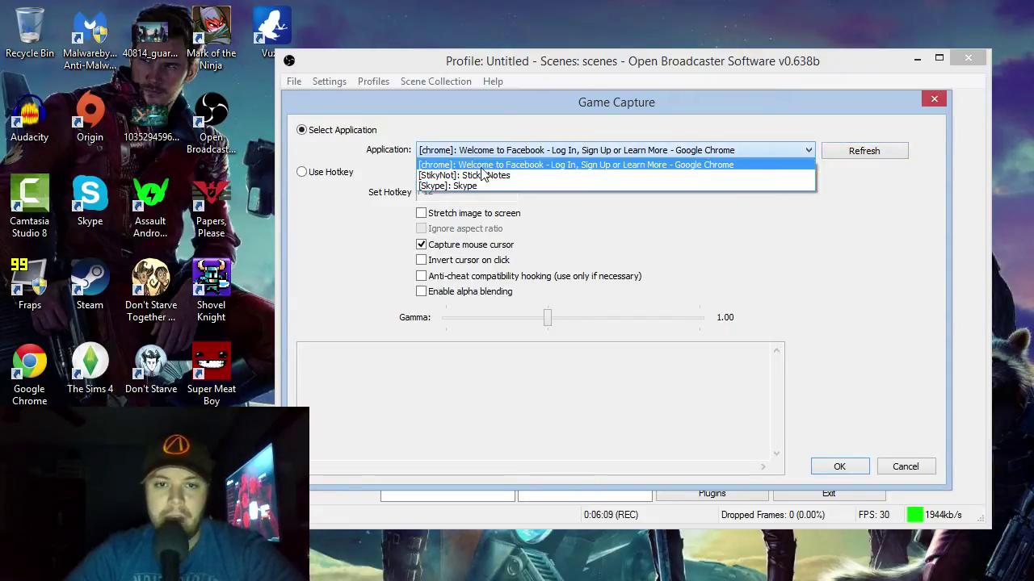
click(490, 130)
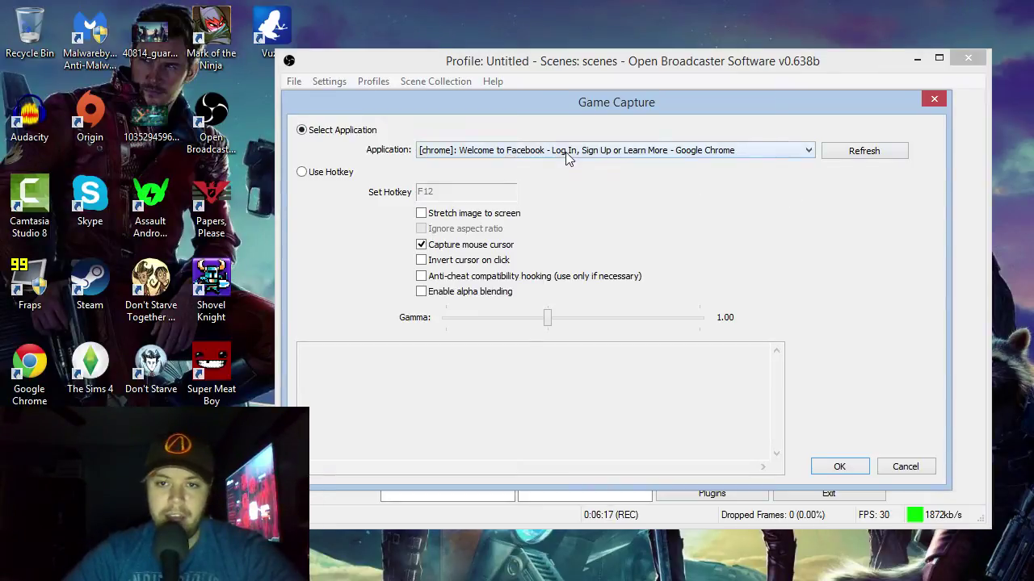
click(902, 155)
click(750, 158)
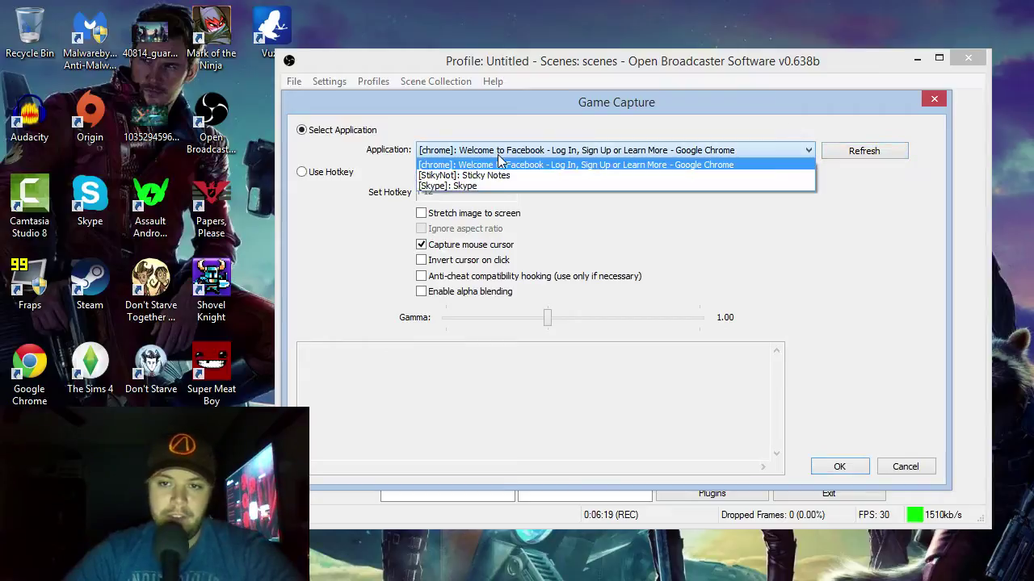
click(919, 476)
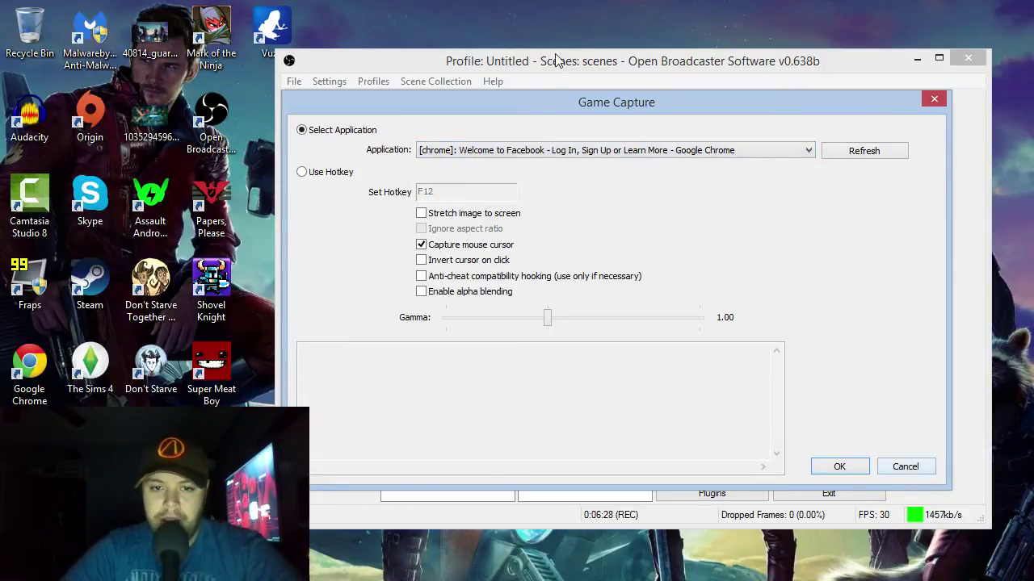
click(934, 100)
right_click(439, 457)
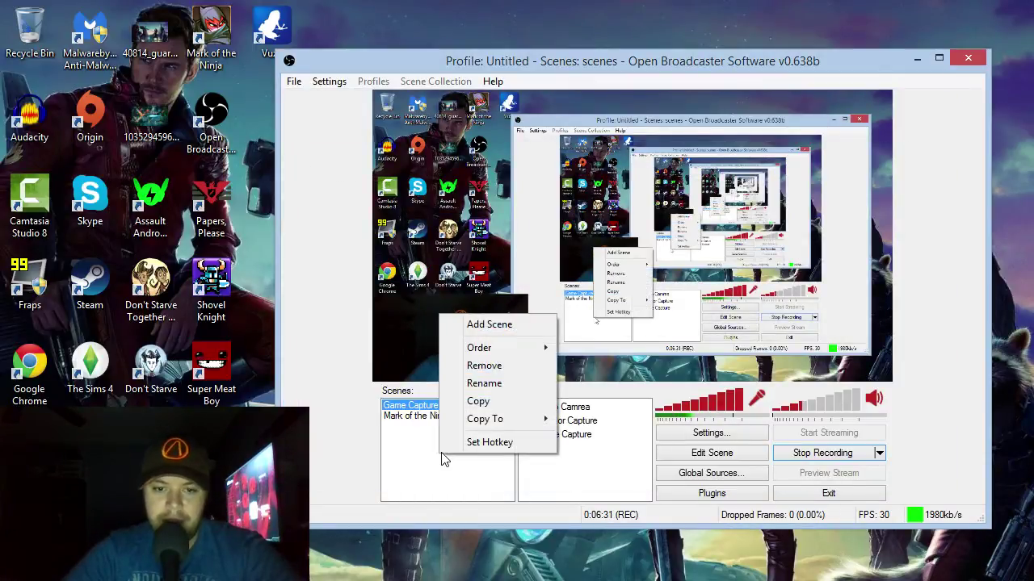
click(595, 459)
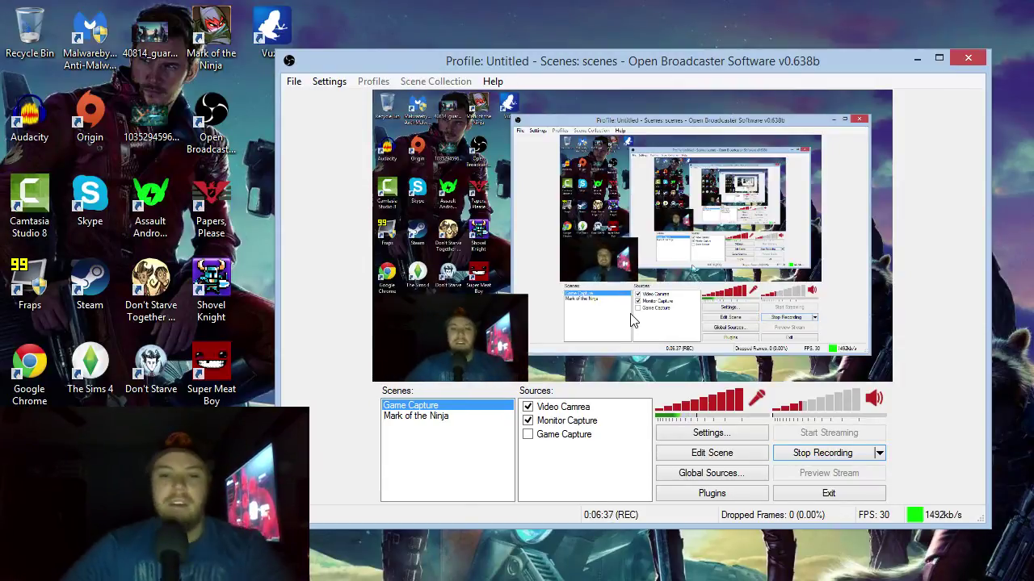
click(546, 408)
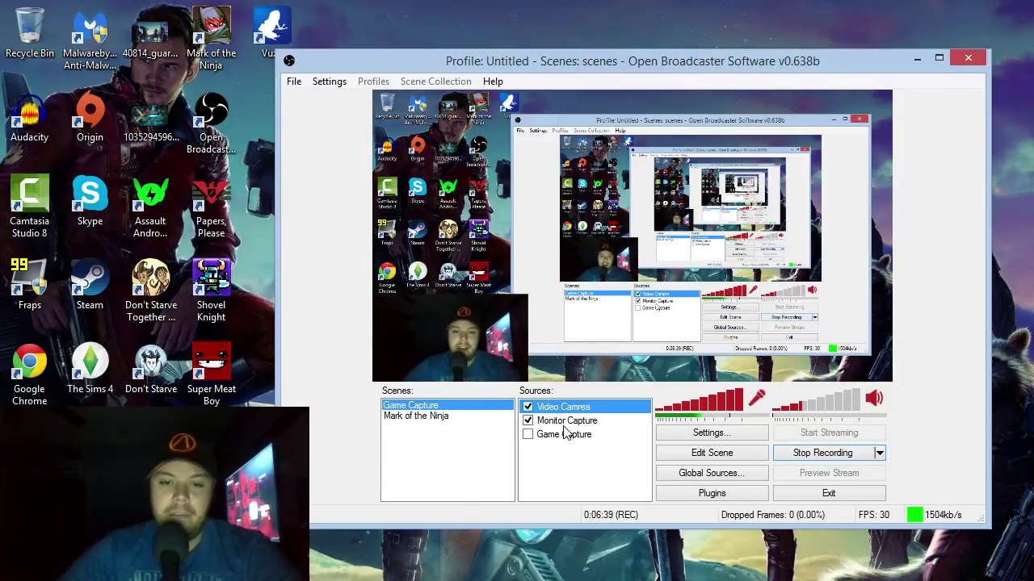
click(566, 424)
click(570, 421)
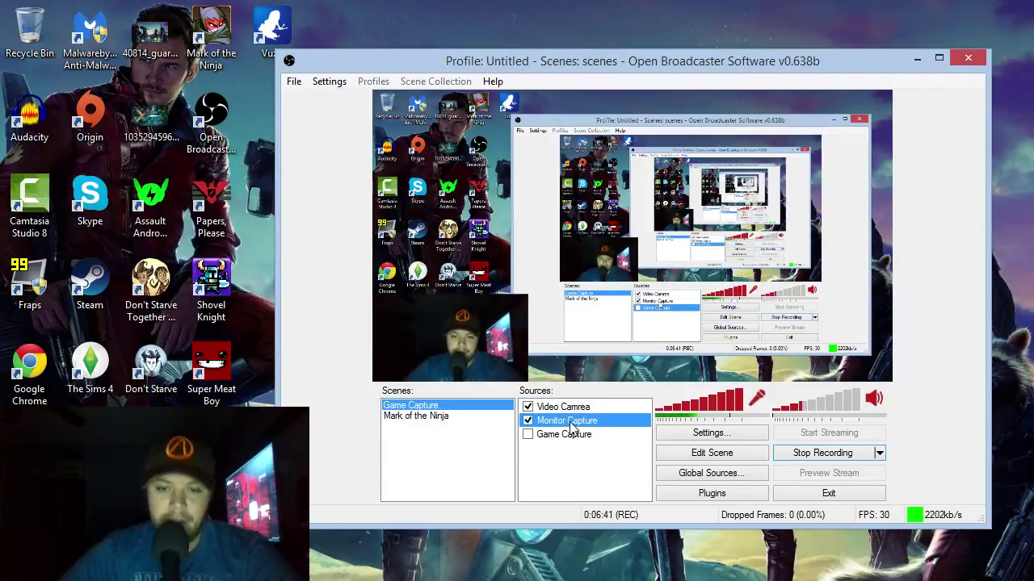
click(572, 408)
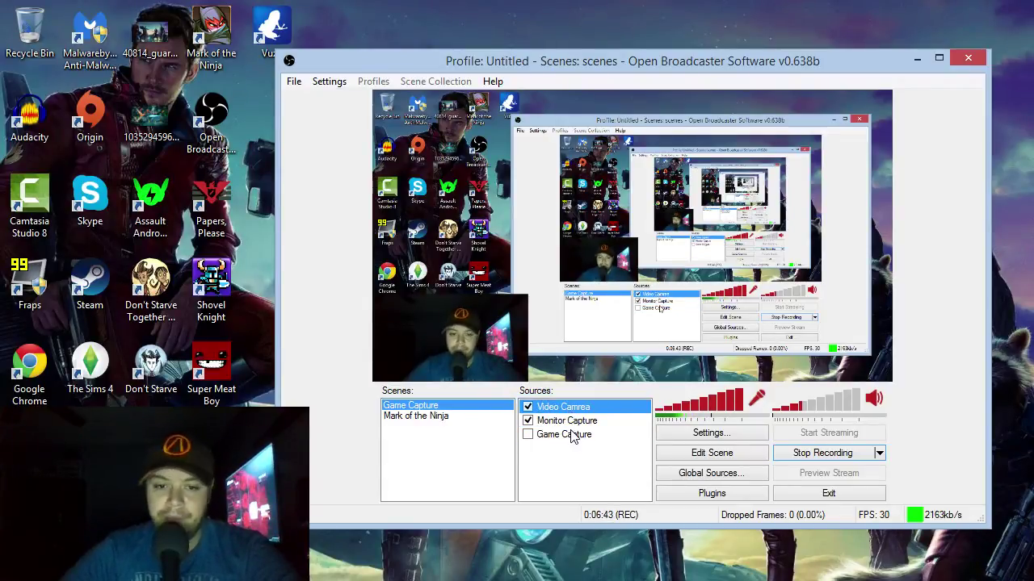
click(571, 422)
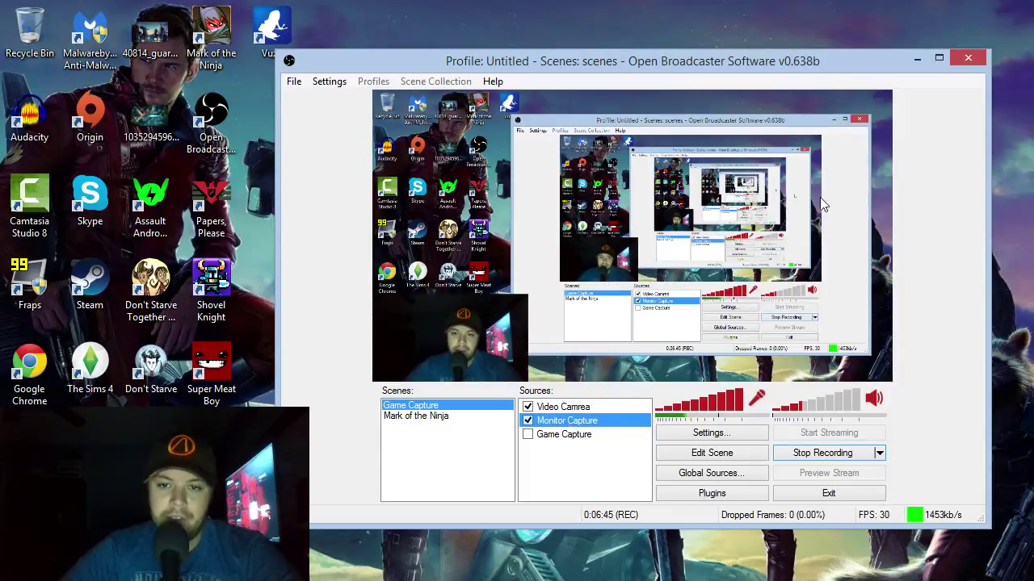
Step: Move the Video Camrea source below Monitor Capture in the Game Capture scene's source order
click(576, 407)
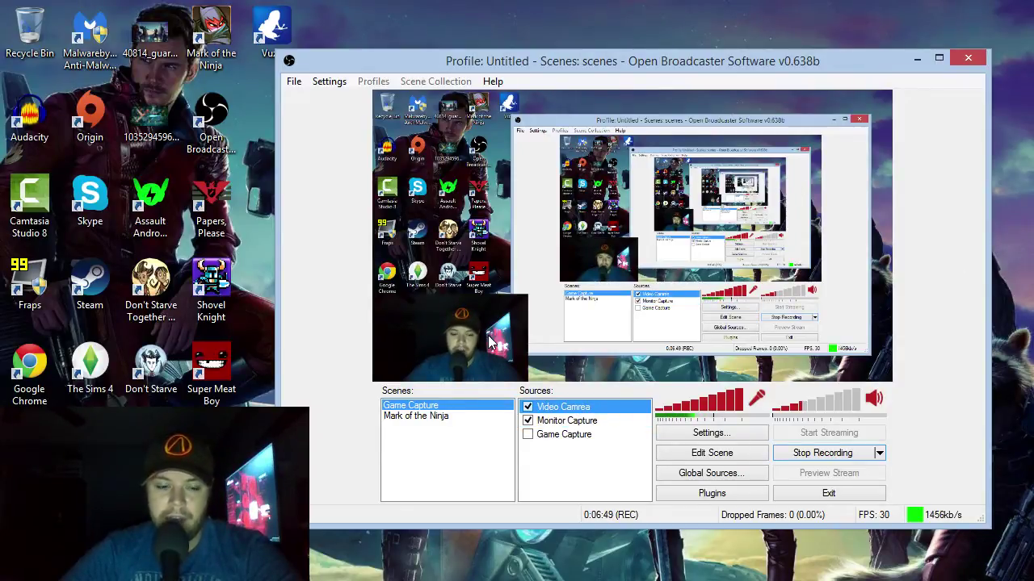
key(XF86AudioLowerVolume)
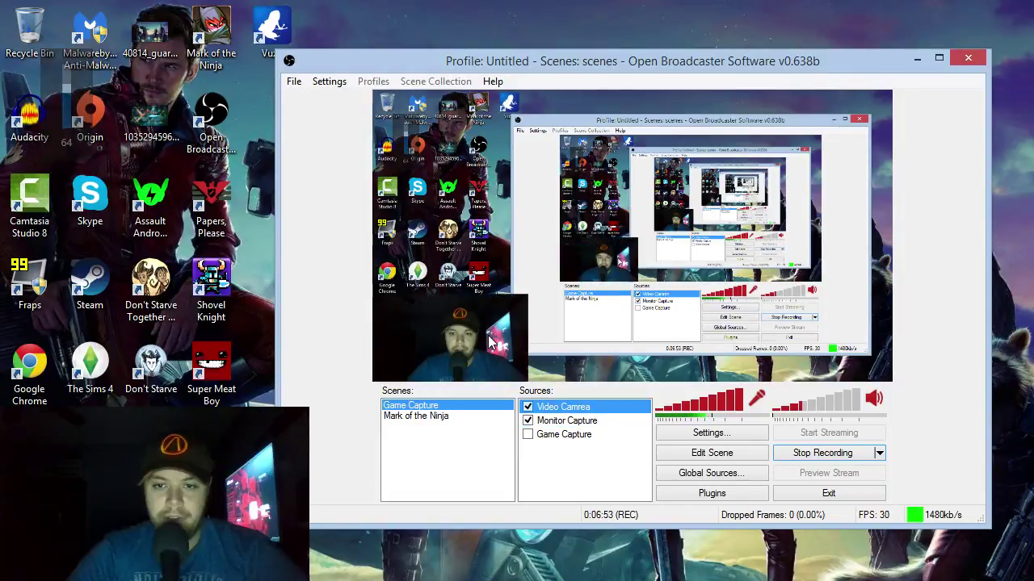
key(ctrl+Down)
key(ctrl+Up)
key(ctrl+Down)
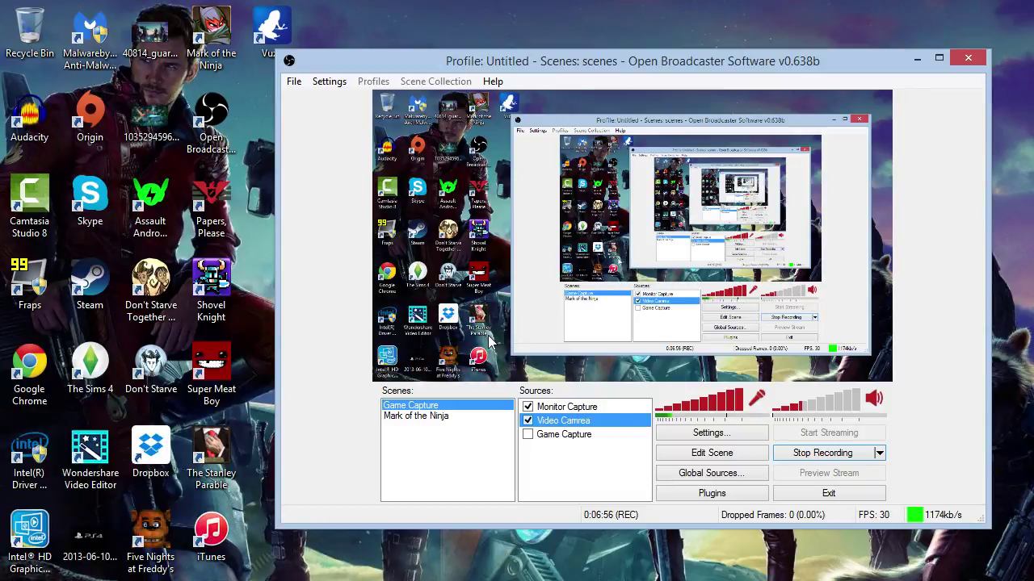
Step: Move the Video Camrea source back above Monitor Capture so the webcam overlays the desktop
click(561, 408)
click(565, 421)
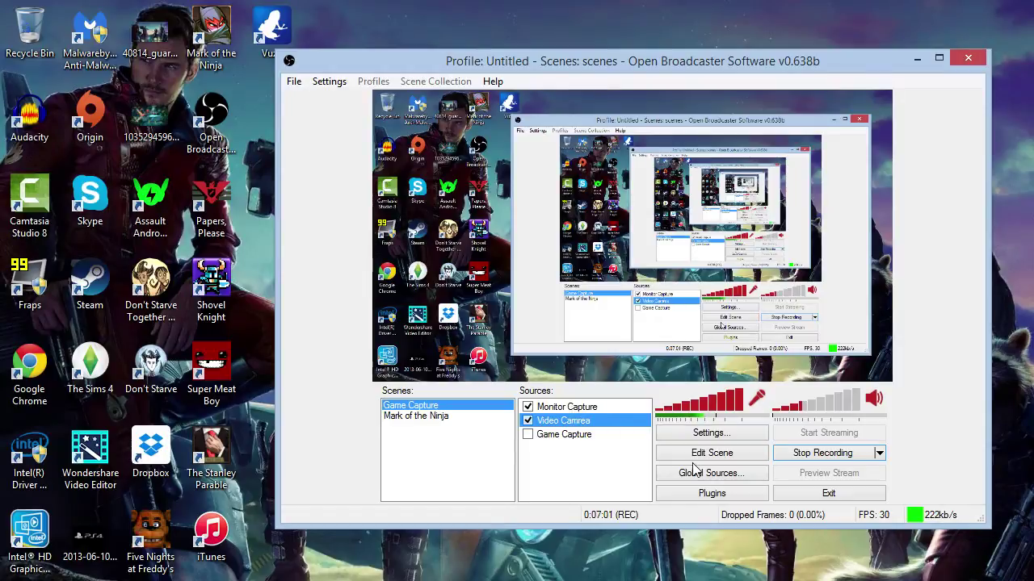
key(ctrl+Up)
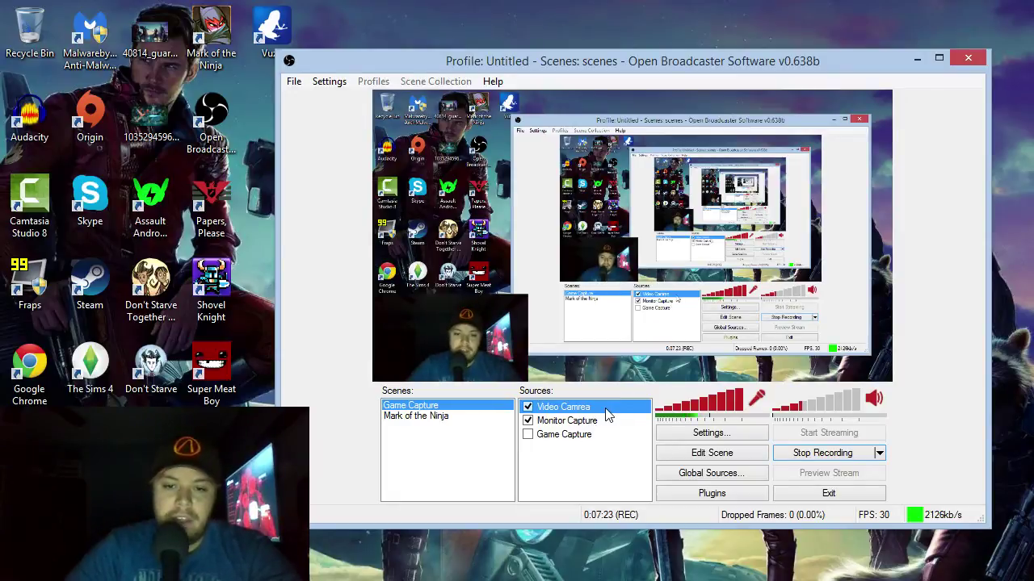
click(564, 422)
click(563, 408)
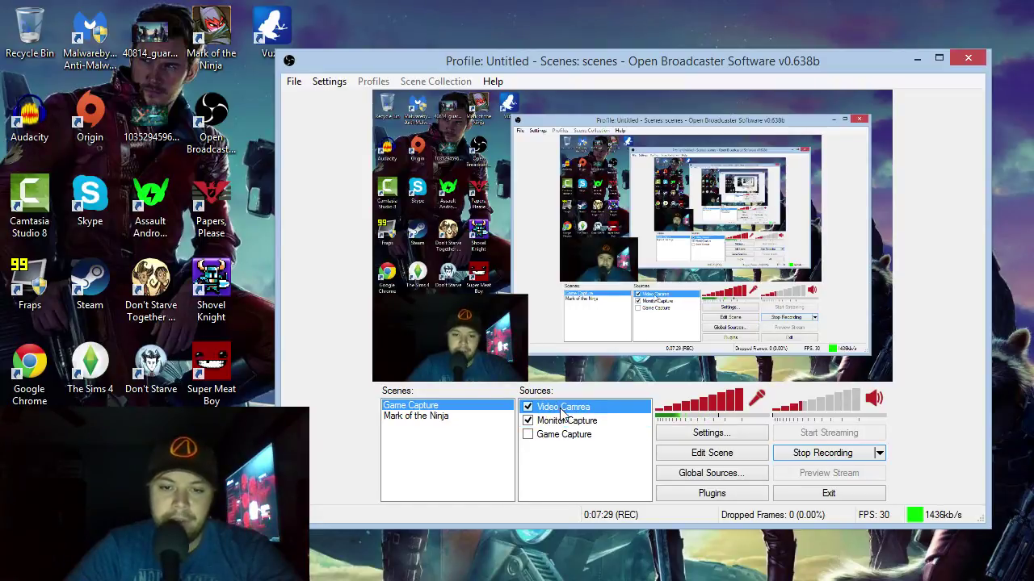
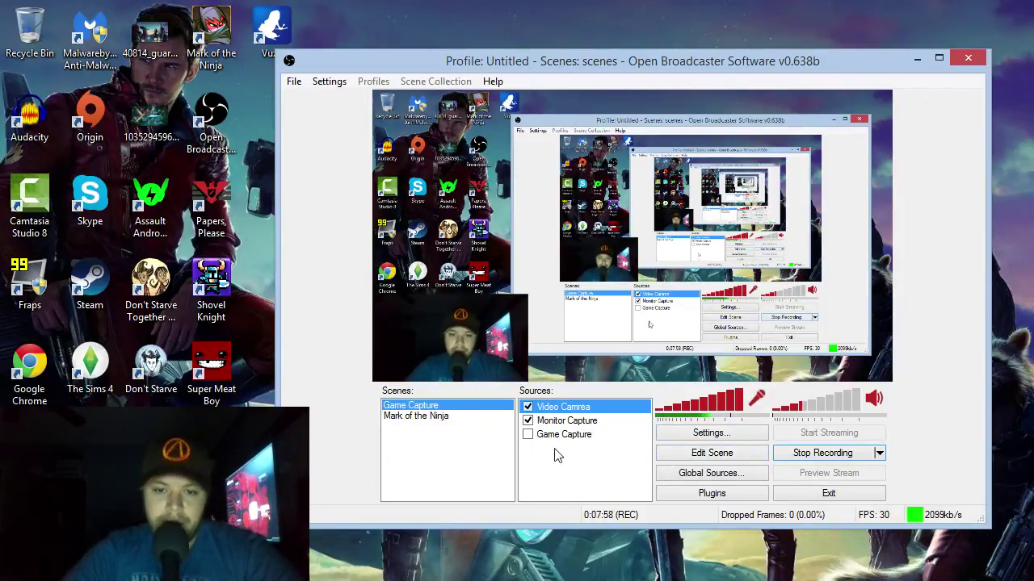
click(565, 421)
click(562, 409)
click(564, 421)
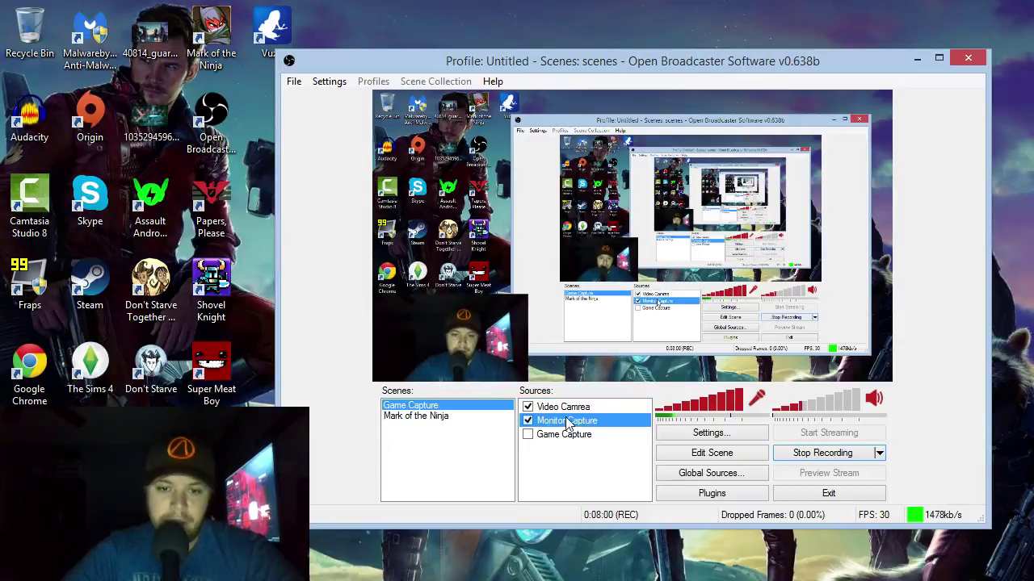
click(566, 409)
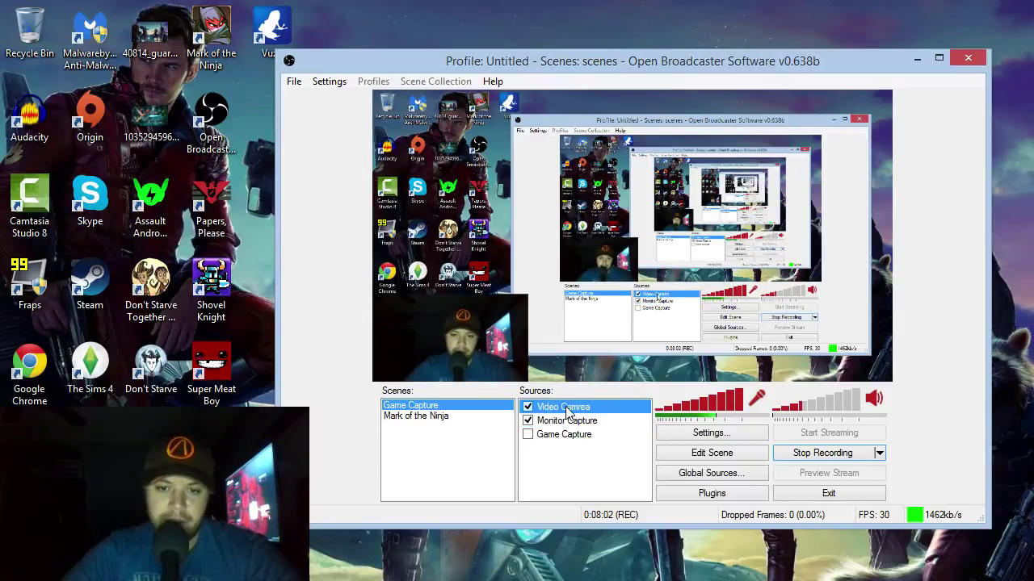
click(569, 420)
click(571, 409)
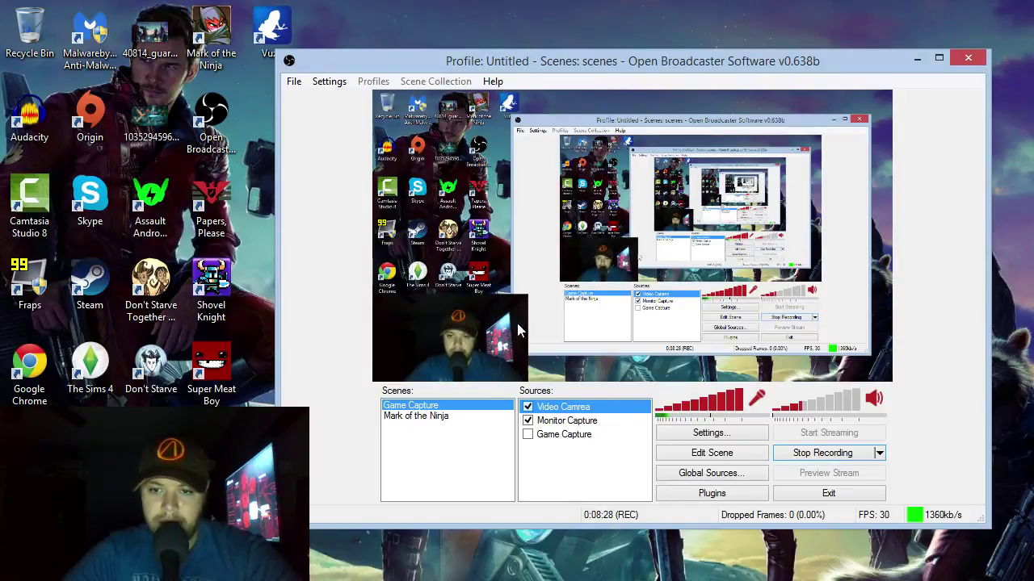
Step: Enable scene editing and resize the Video Camrea overlay from its upper-right corner, enlarging it before shrinking it to slightly under its original size
click(673, 456)
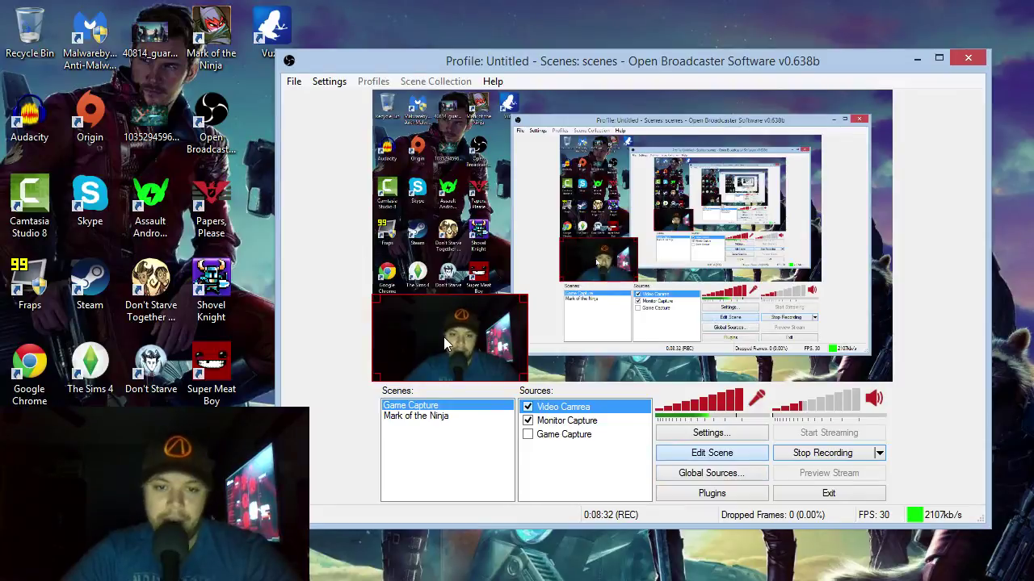
mouse_move(443, 337)
mouse_down()
mouse_move(438, 157)
mouse_move(572, 124)
mouse_move(776, 129)
mouse_move(778, 267)
mouse_move(452, 331)
mouse_move(441, 138)
mouse_move(441, 342)
mouse_up()
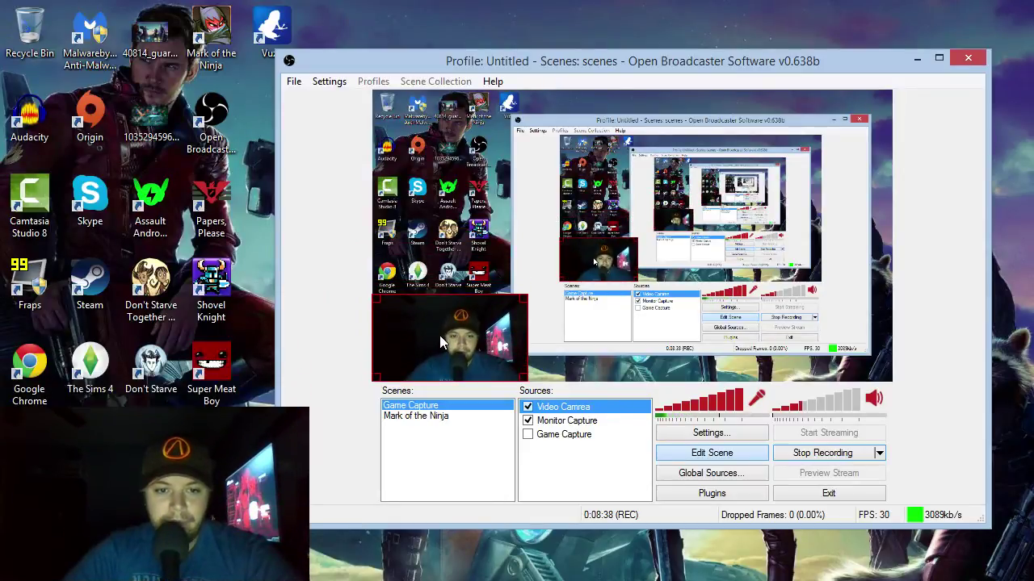
drag(527, 296, 696, 200)
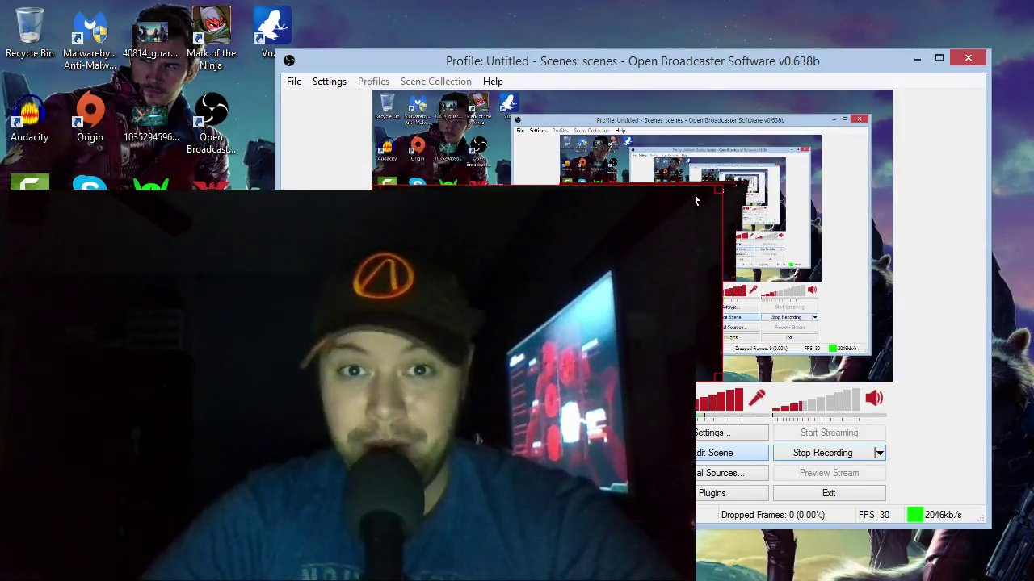
drag(715, 185, 508, 304)
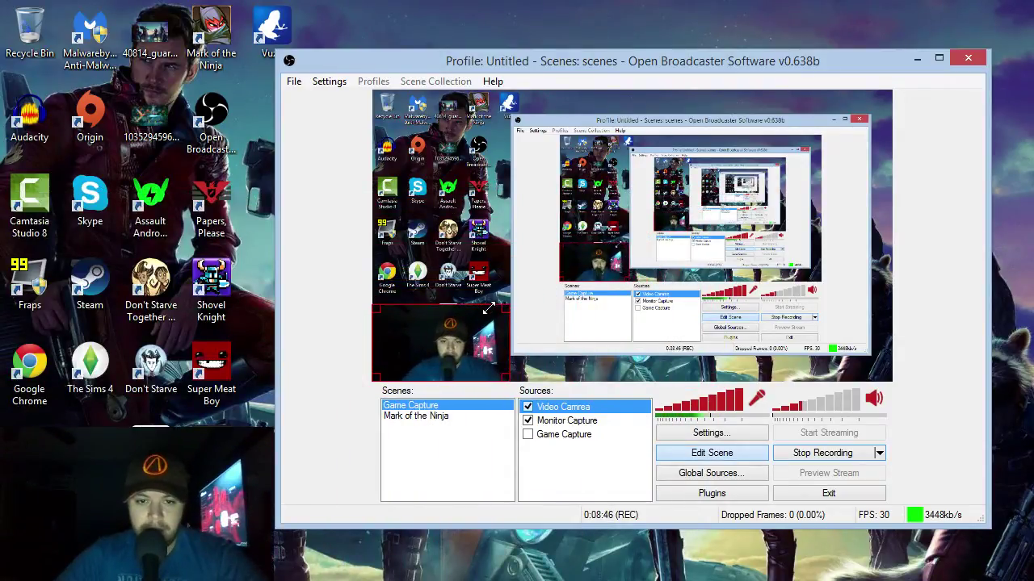
Step: Adjust the Monitor Capture source in the preview, shifting it slightly left past the canvas edge, and reselect the Video Camrea source
click(644, 228)
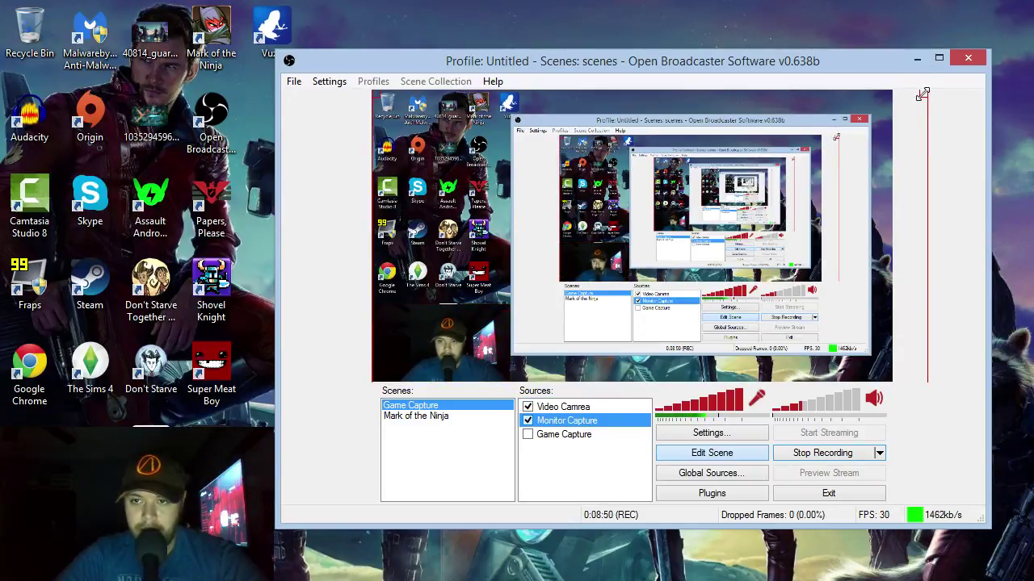
drag(872, 96, 846, 98)
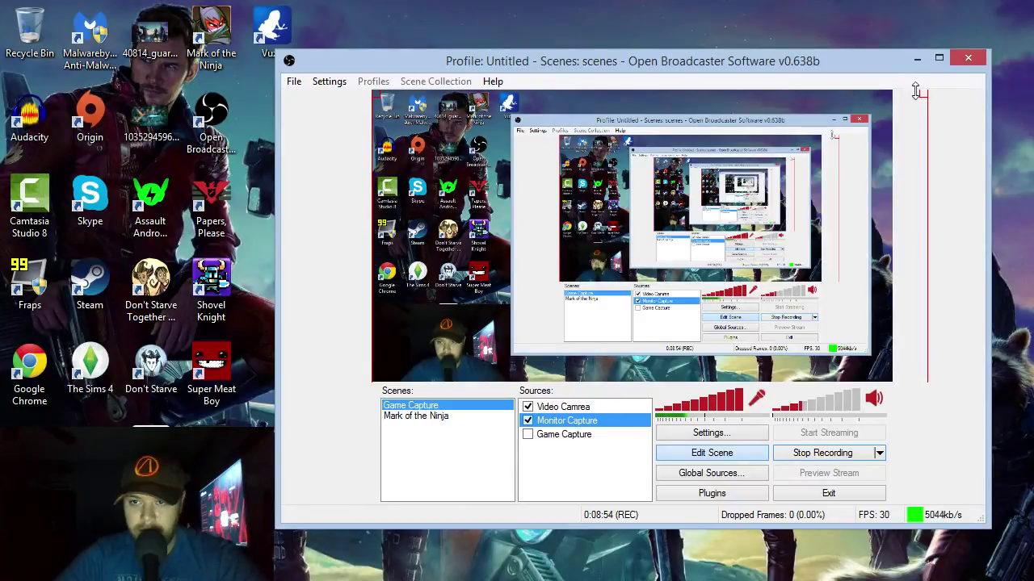
drag(924, 97, 915, 122)
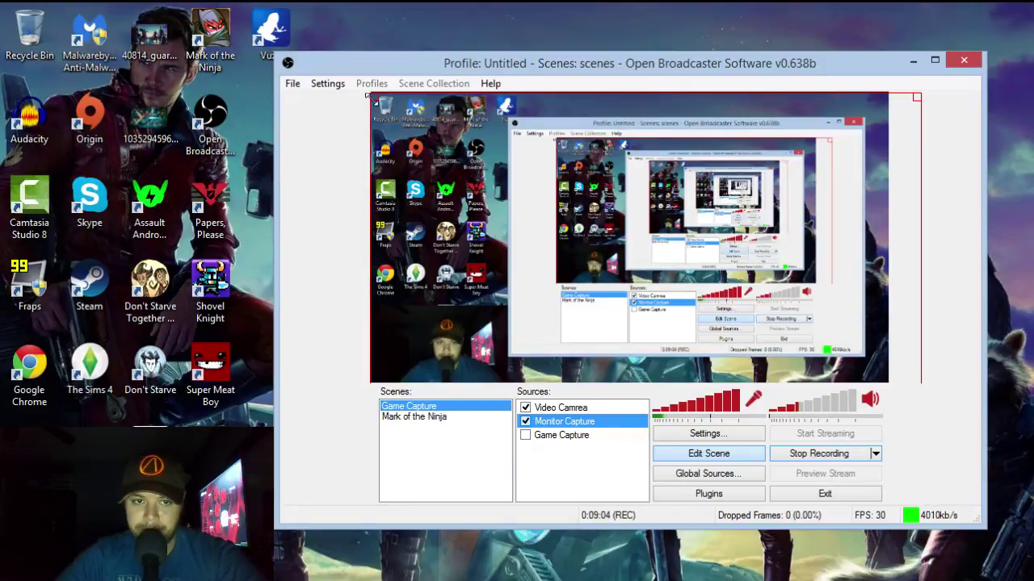
drag(369, 94, 364, 91)
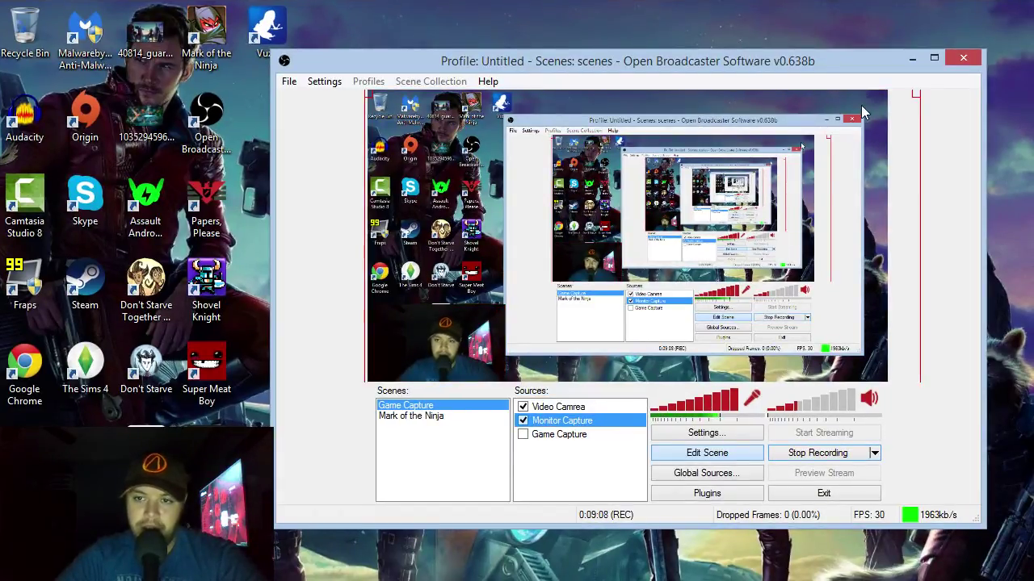
click(562, 407)
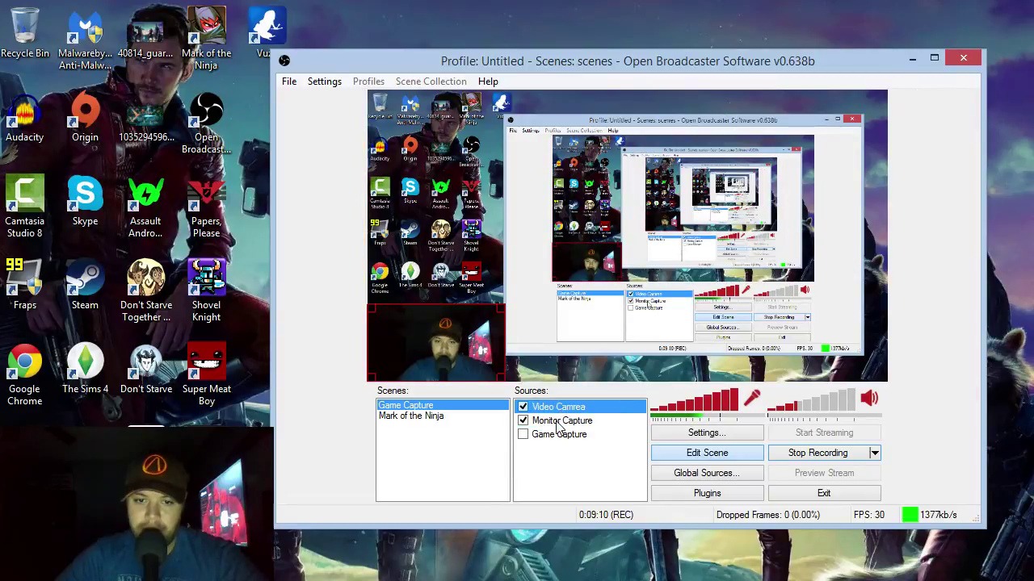
Step: Select Monitor Capture and Video Camrea in turn to compare their outlines in the scene preview, finishing on the webcam overlay
click(561, 420)
click(557, 407)
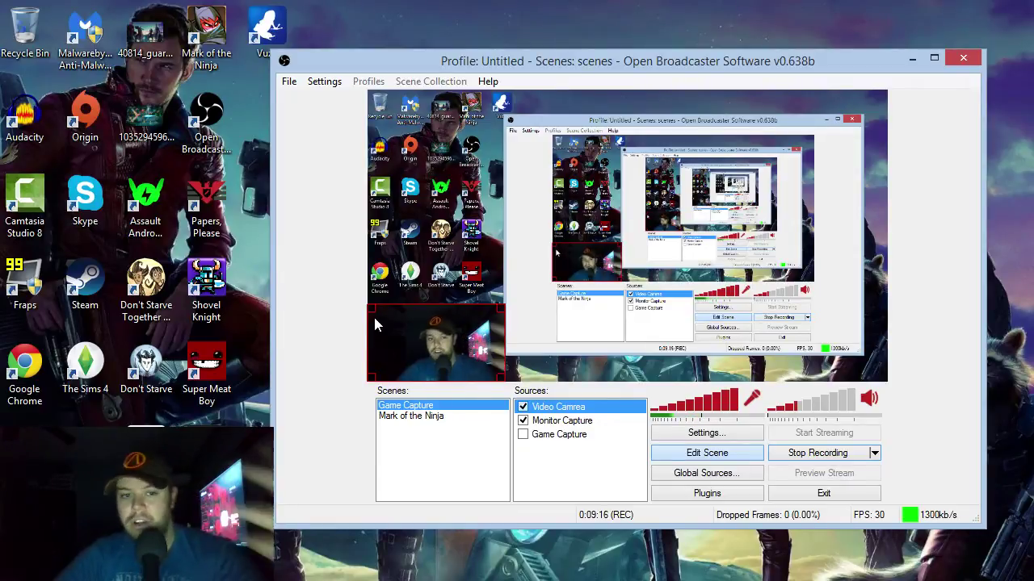
click(565, 421)
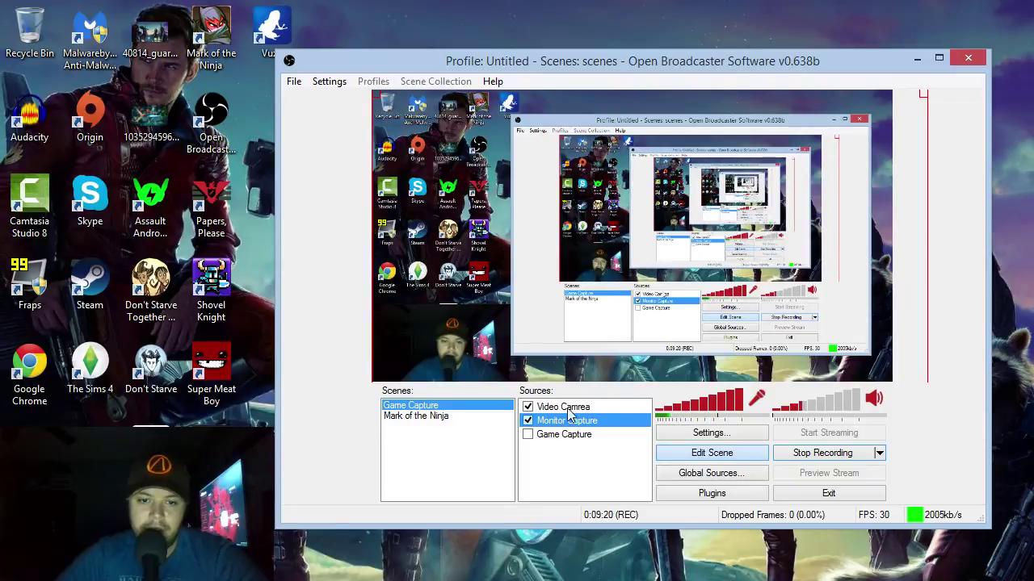
click(466, 348)
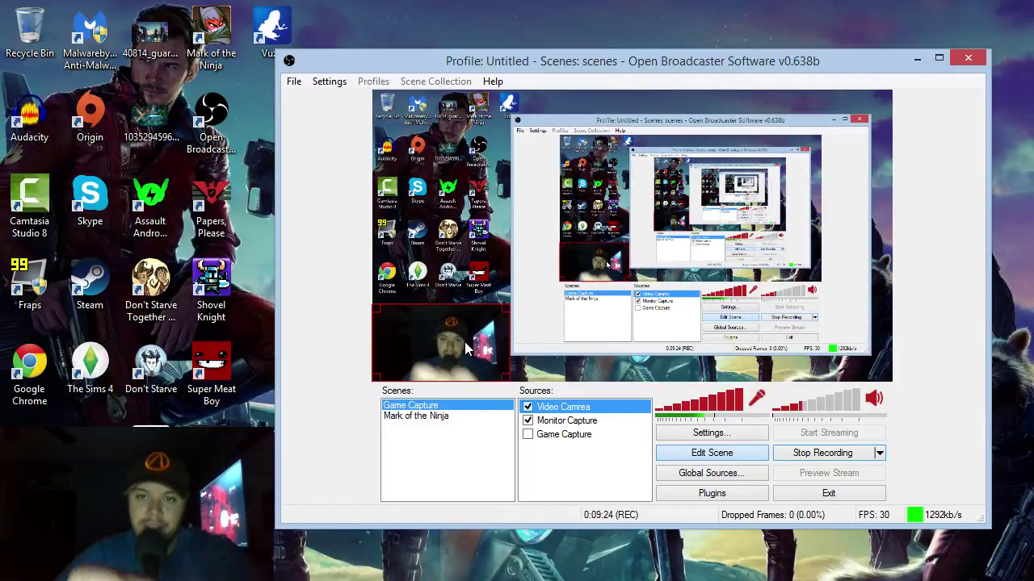
mouse_move(464, 341)
mouse_down()
mouse_move(835, 188)
mouse_move(646, 234)
mouse_move(455, 345)
mouse_move(475, 359)
mouse_move(473, 348)
mouse_up()
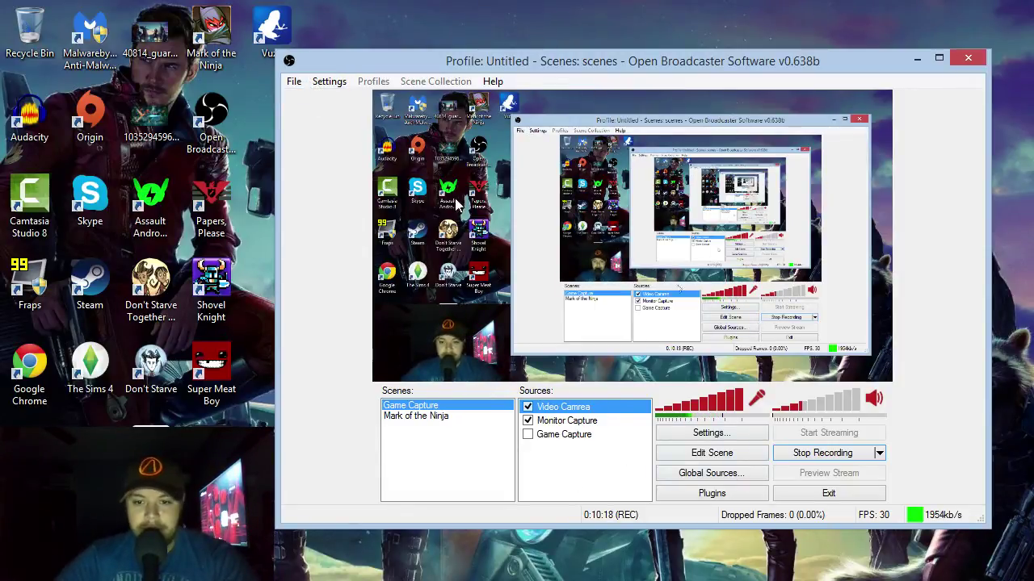
Step: Open the settings and browse the available interface languages in the General category without choosing a different one
click(340, 78)
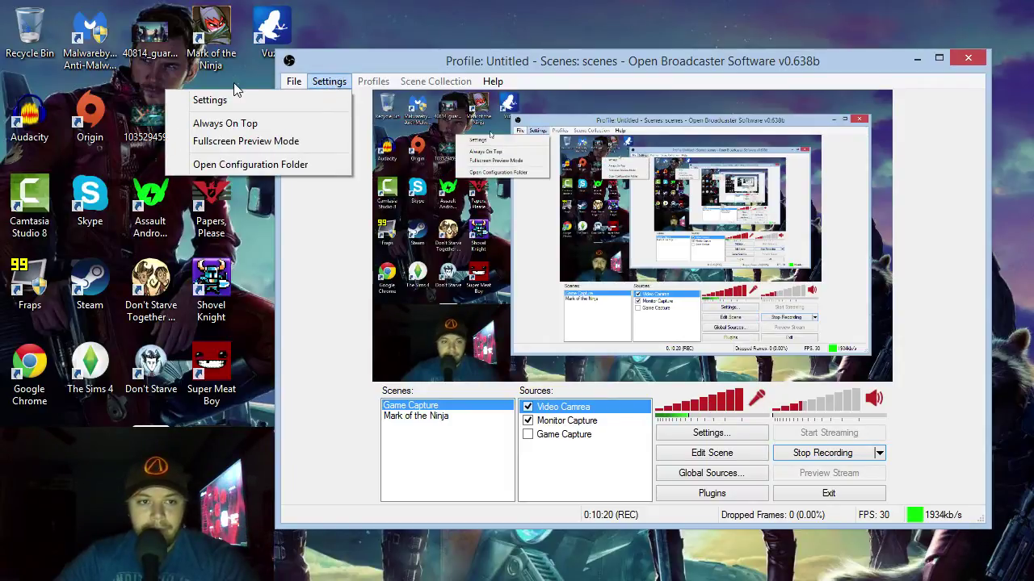
click(704, 430)
click(707, 433)
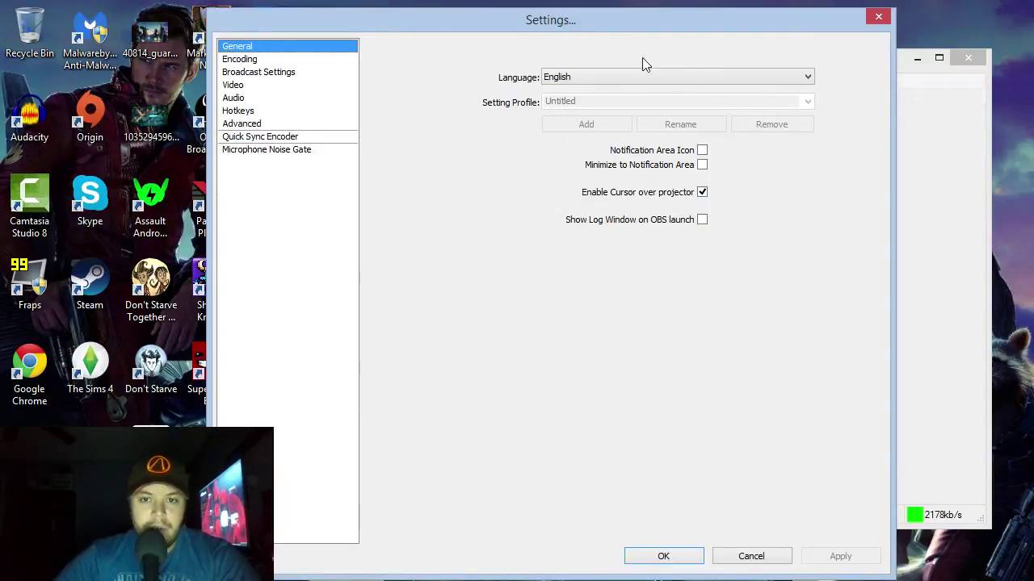
click(707, 78)
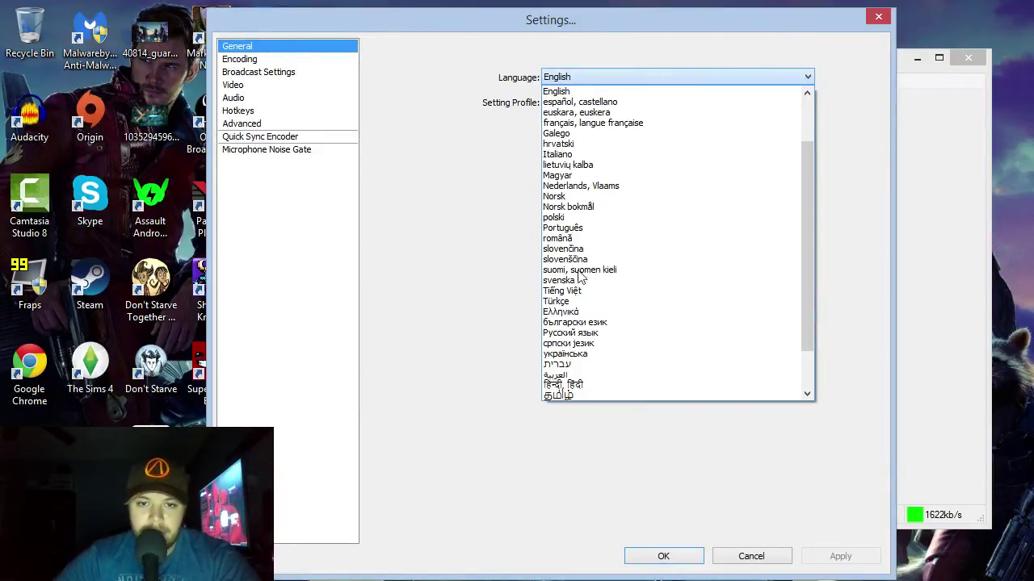
scroll(797, 132, up, 3)
scroll(796, 197, down, 1)
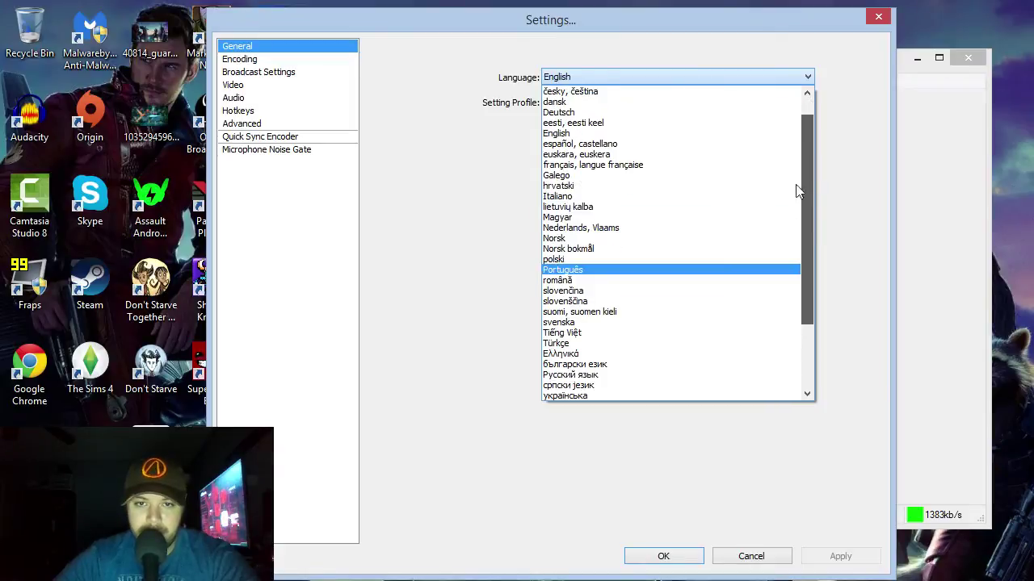
click(495, 7)
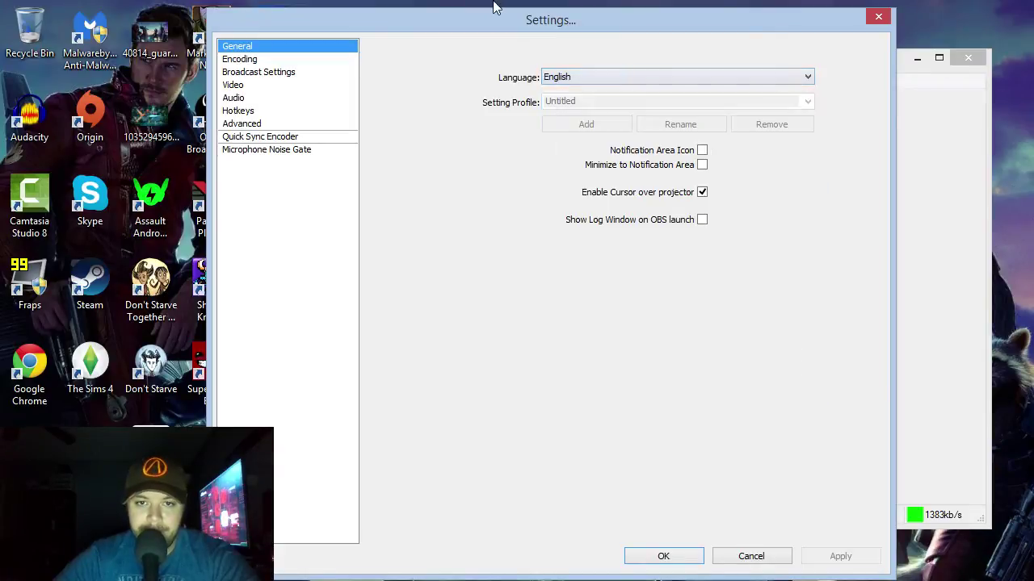
Step: Select the x264 encoder and a quality balance of 7 in the Encoding settings, then go to Broadcast Settings without saving
click(255, 59)
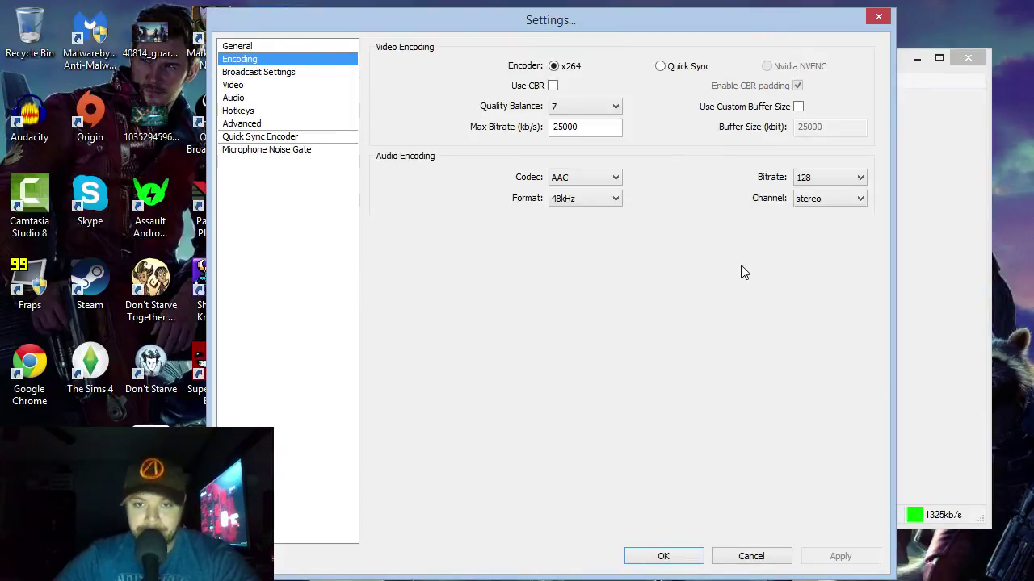
click(553, 68)
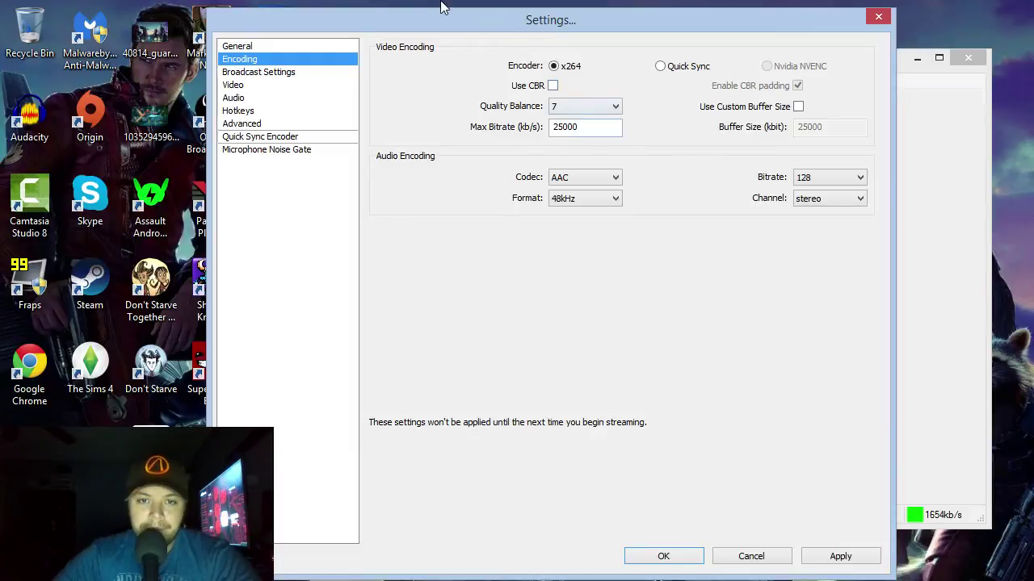
click(570, 109)
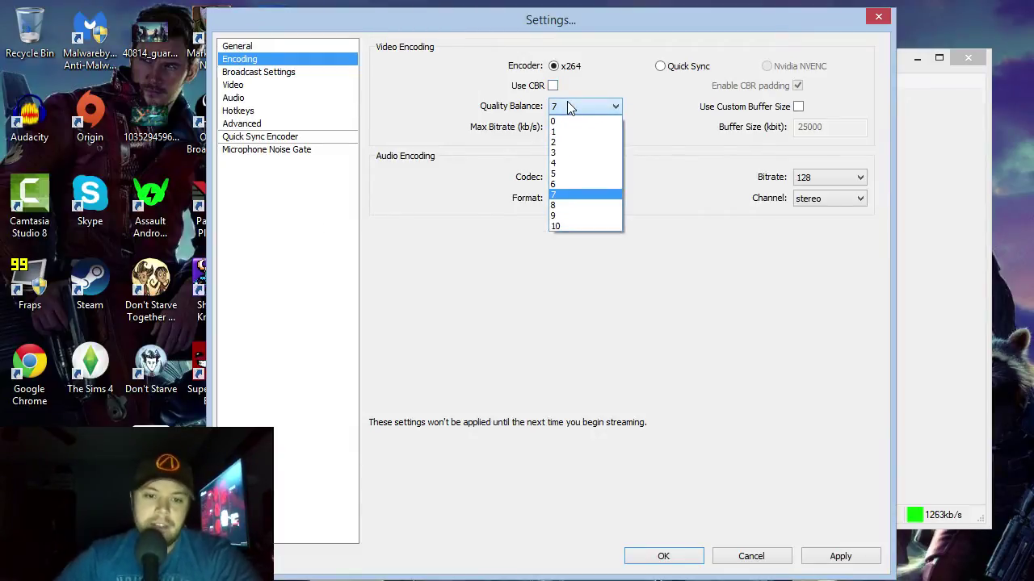
click(557, 196)
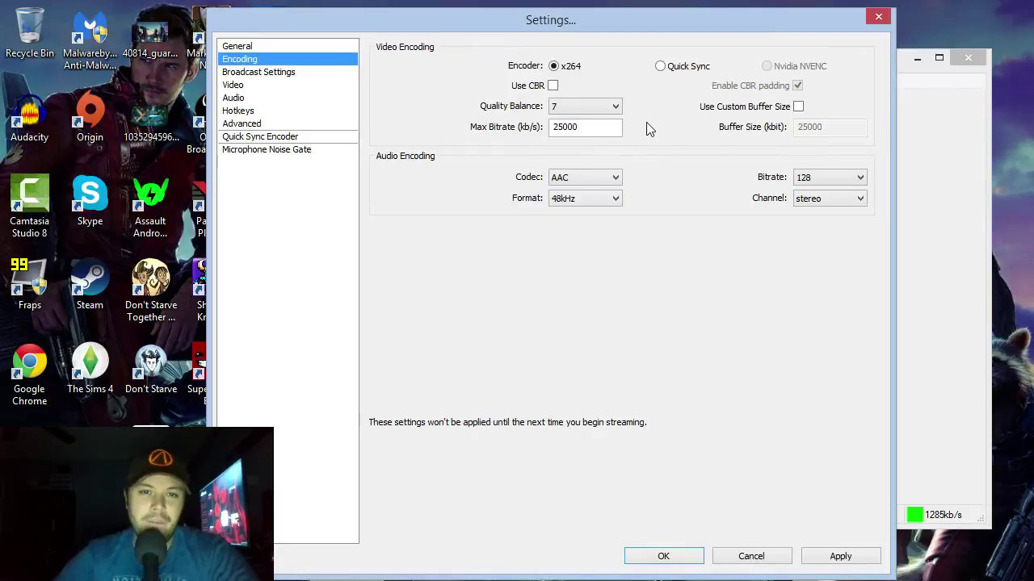
click(600, 126)
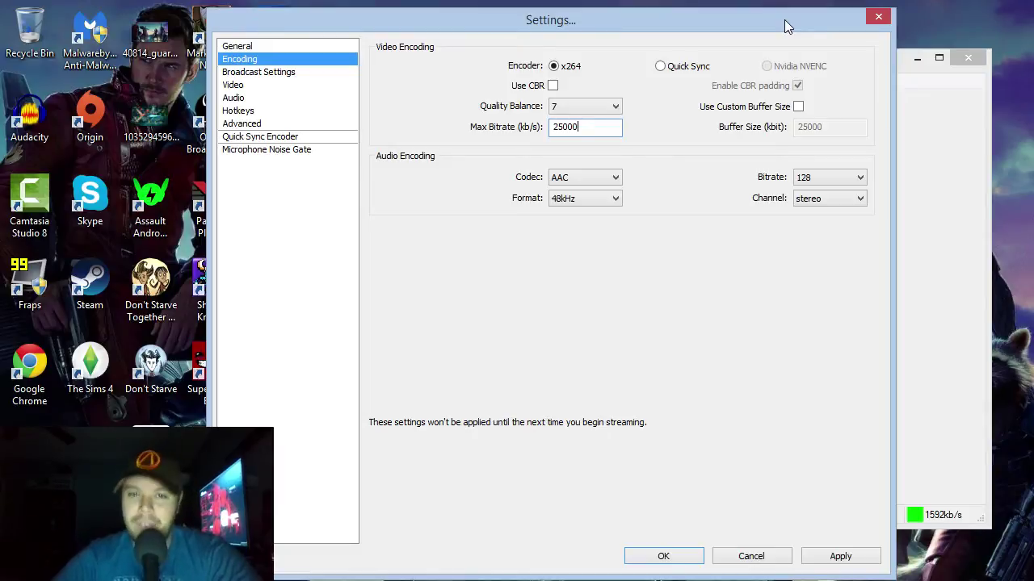
click(250, 73)
click(559, 355)
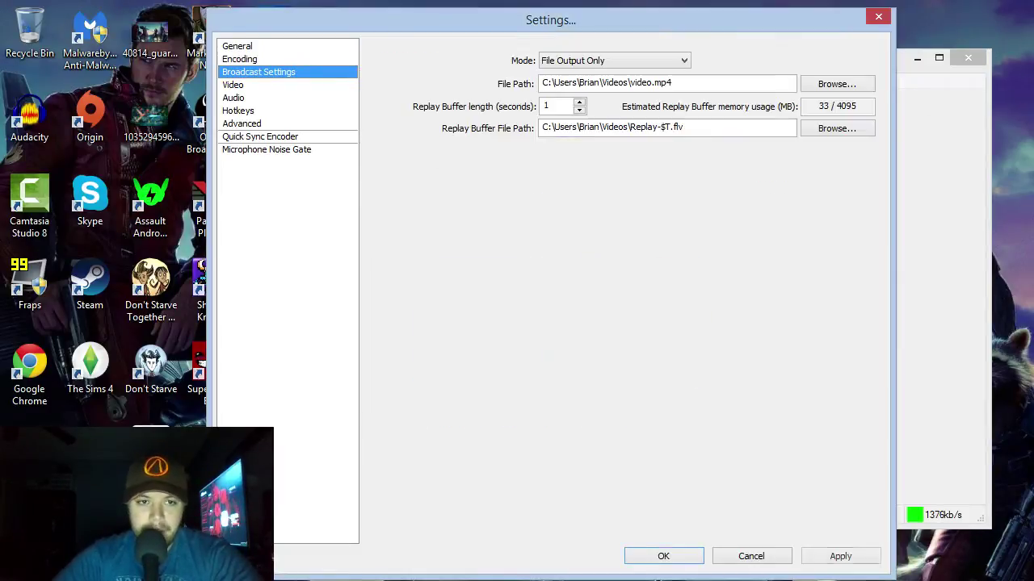
Step: Switch the broadcast mode to Live Stream to show its options, then return it to File Output Only
click(666, 60)
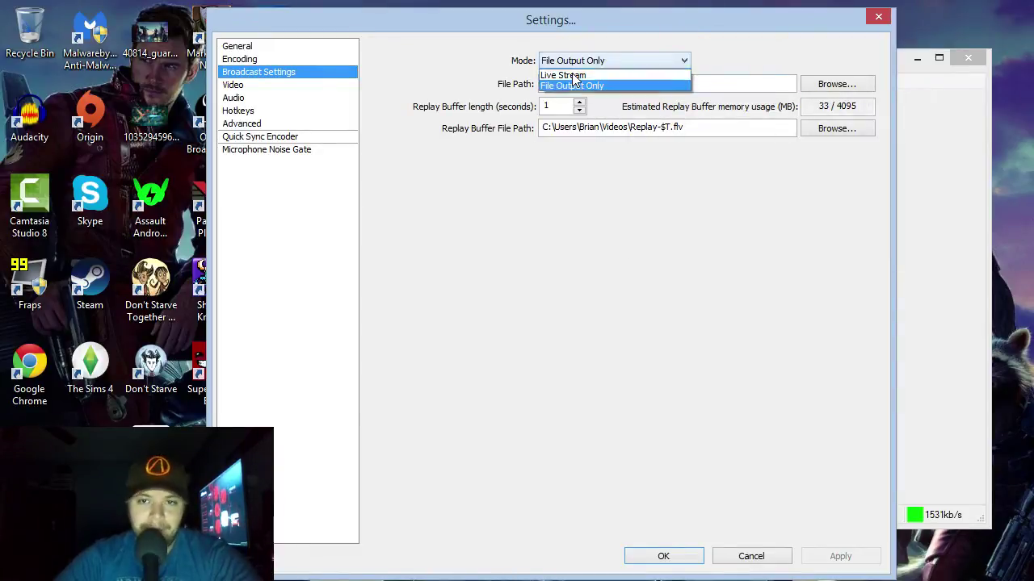
click(572, 72)
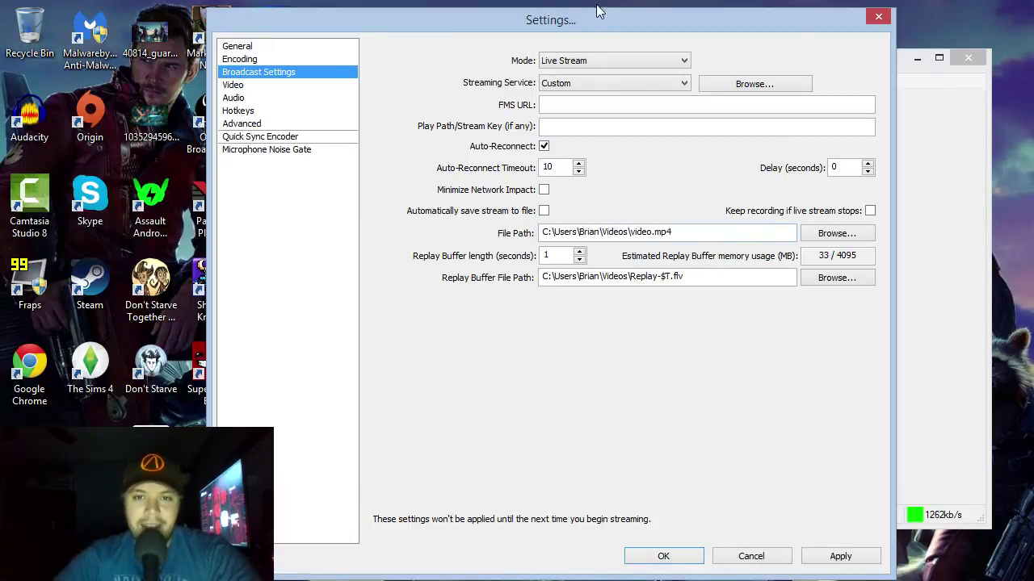
click(618, 63)
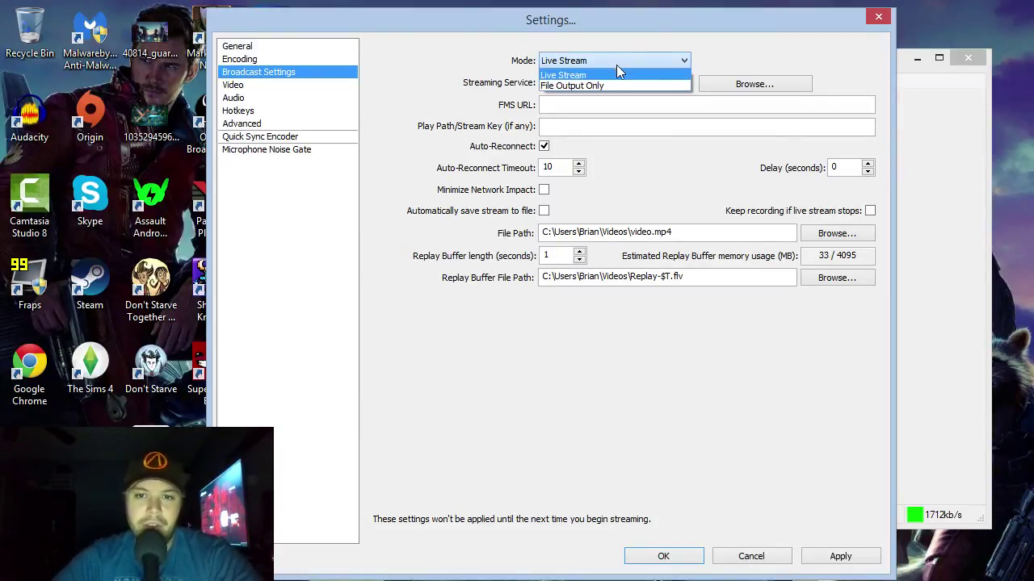
click(604, 85)
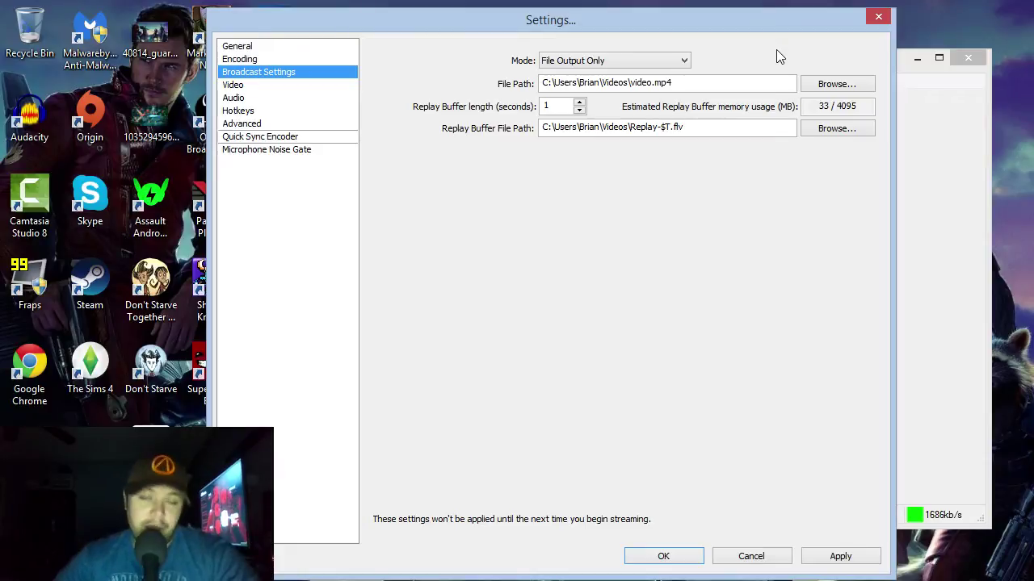
Step: Change the extension of the recording's output file so the file path ends in video.flv
click(756, 83)
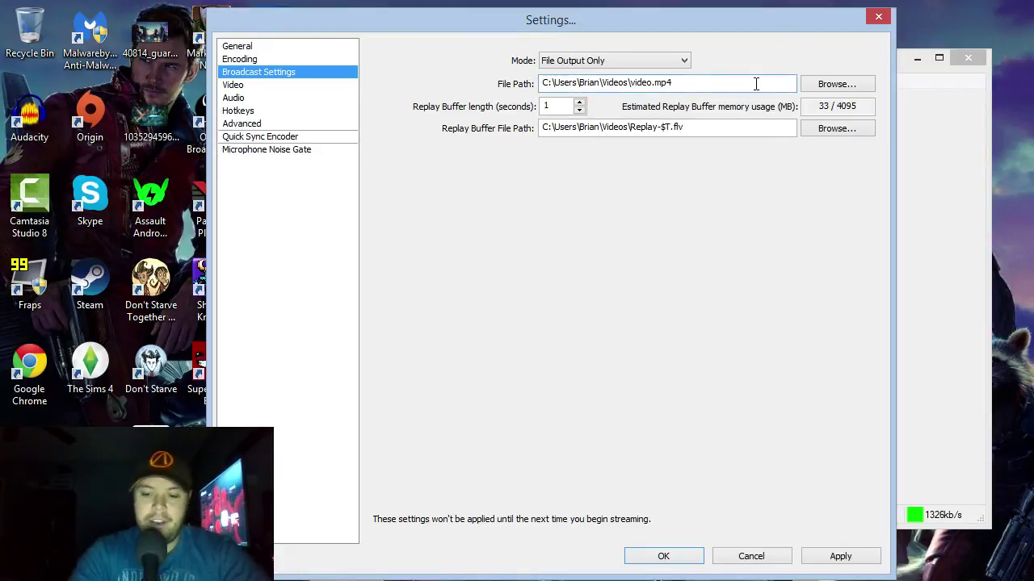
key(BackSpace)
key(BackSpace)
key(BackSpace)
text(flv)
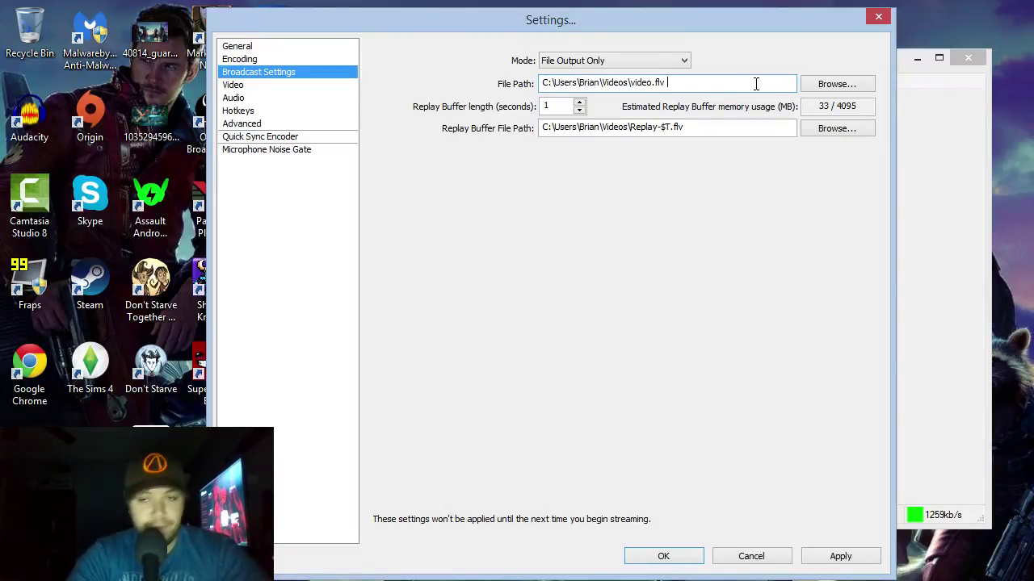
Step: Replace the output file's extension with mp4 so the path ends in video.mp4, and highlight the whole file path
key(BackSpace)
key(BackSpace)
key(BackSpace)
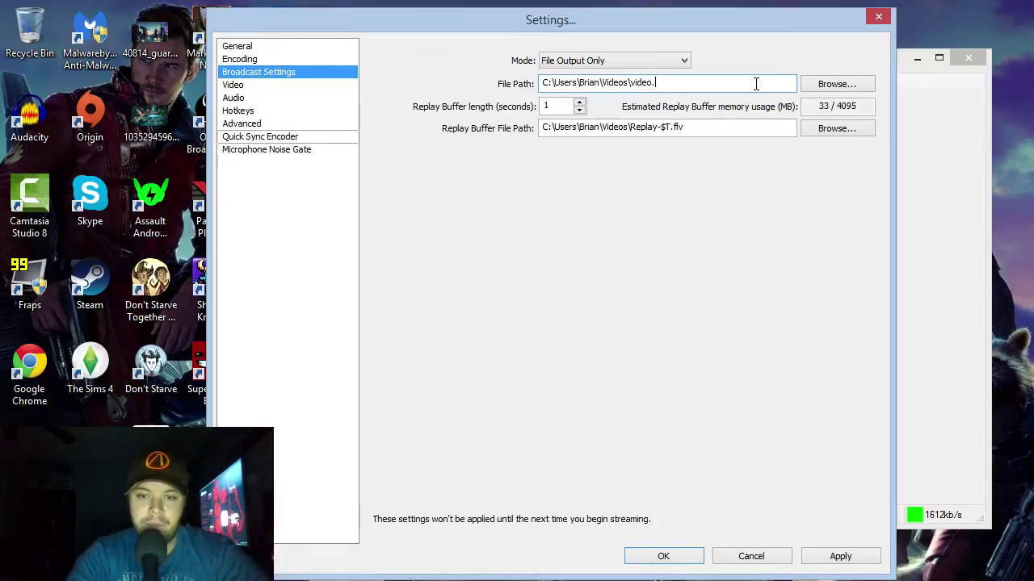
text(mp4)
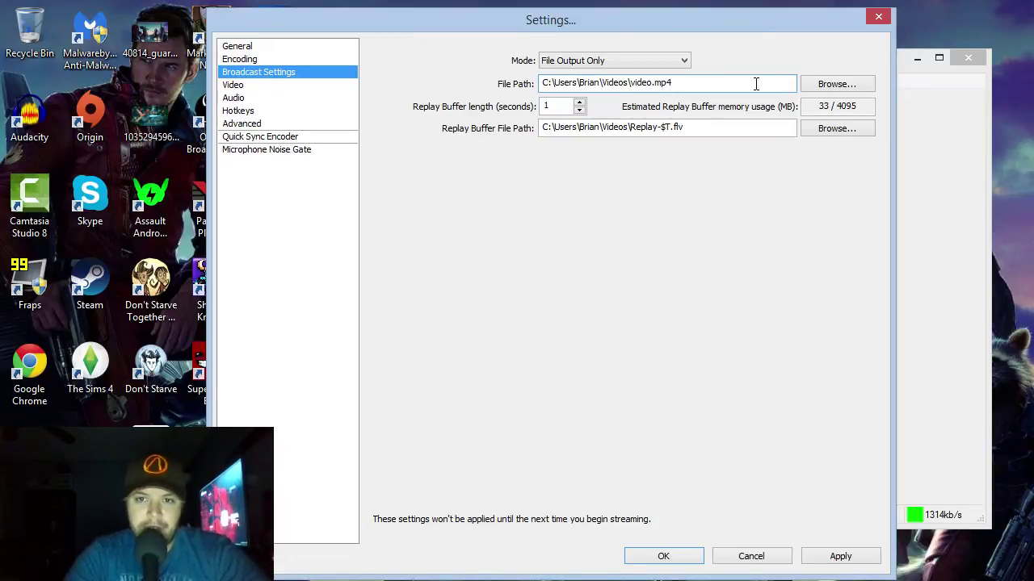
mouse_move(540, 109)
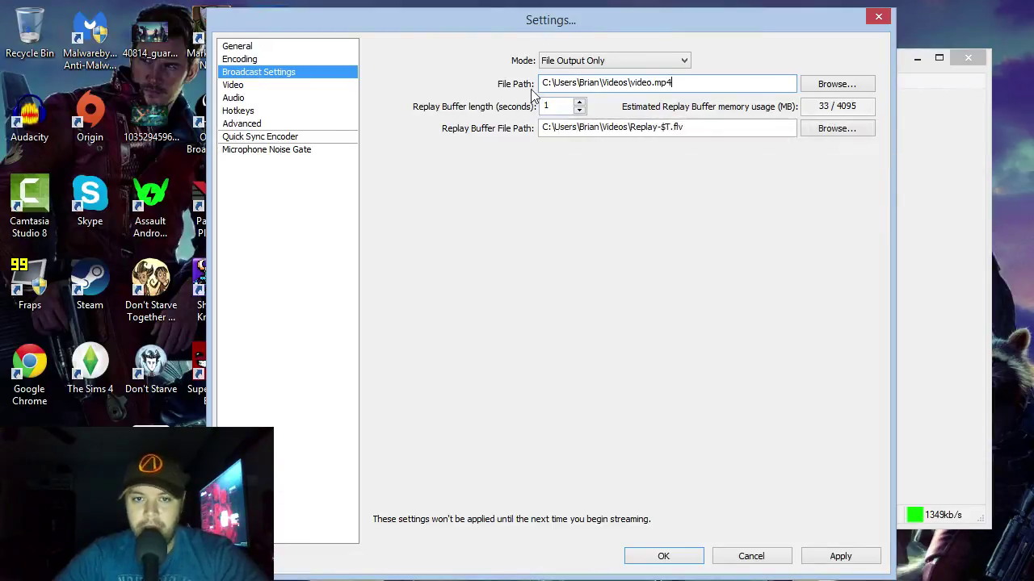
drag(544, 82, 696, 75)
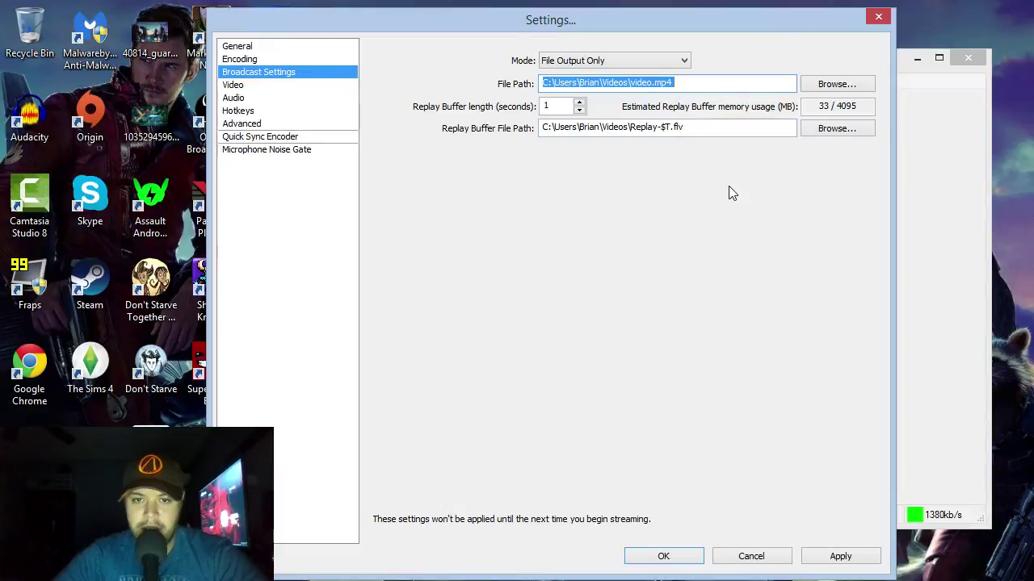
Step: Go to the Video settings without saving the broadcast changes, and choose Intel(R) HD Graphics as the video adapter
click(238, 88)
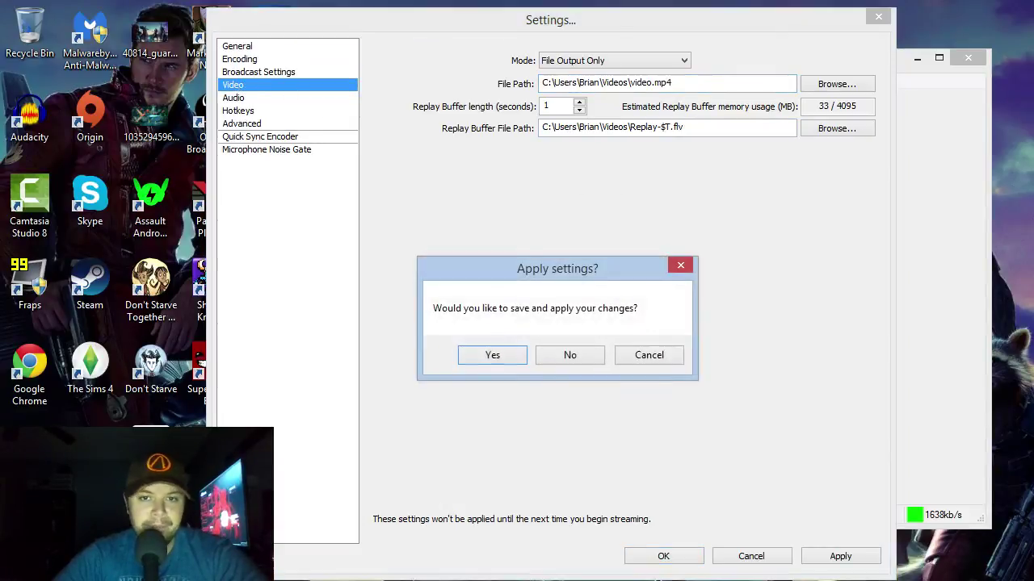
click(569, 352)
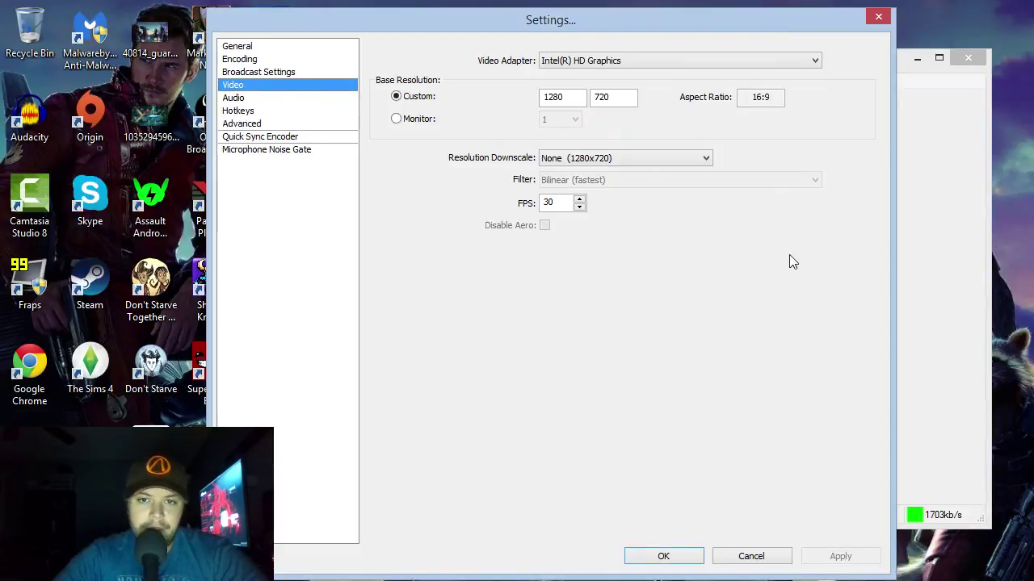
click(609, 60)
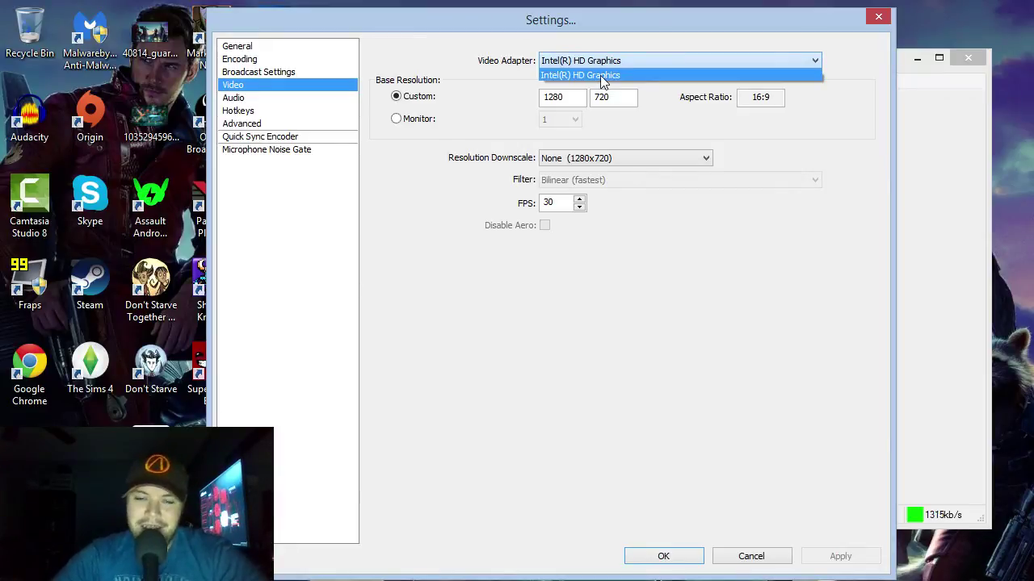
click(600, 75)
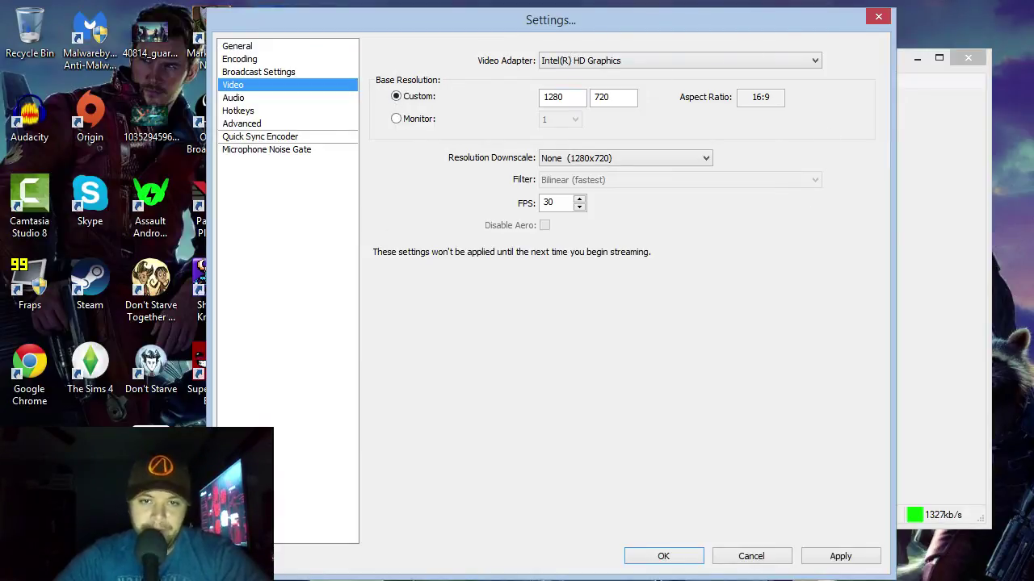
Step: Set the base resolution to follow monitor 1 at 1366 by 768
click(396, 119)
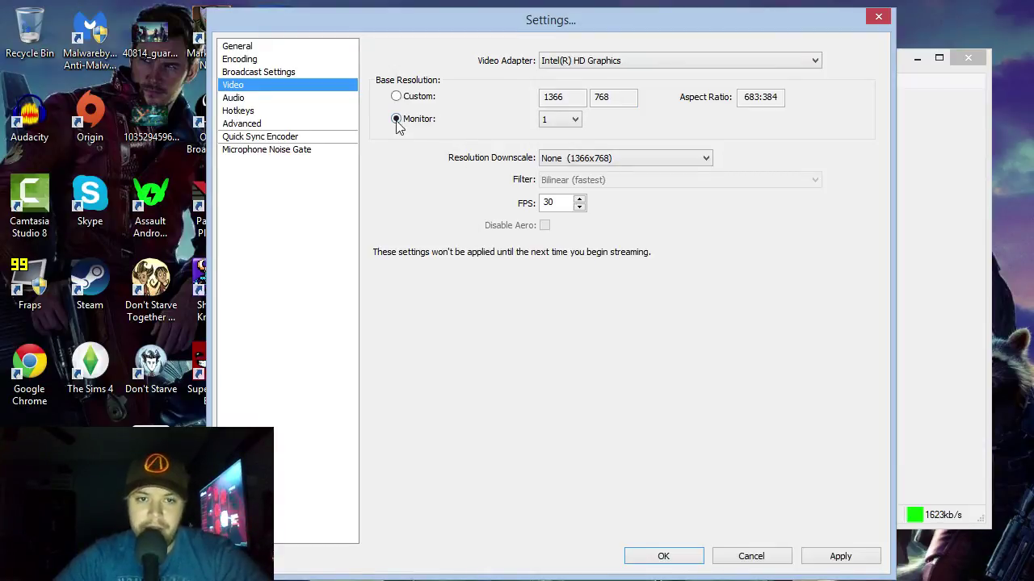
click(610, 96)
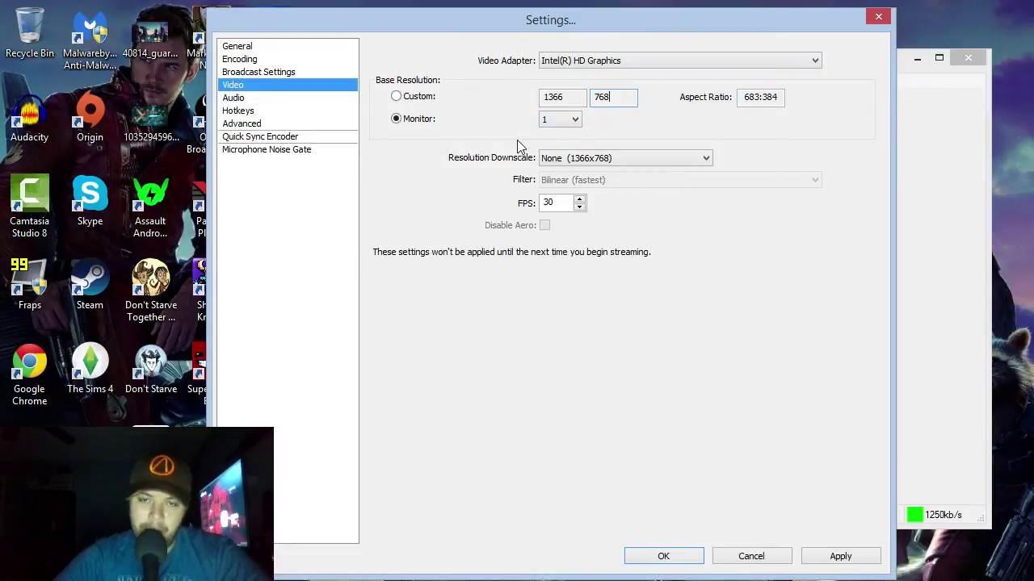
Step: Switch the base resolution to custom and set it to 1280 by 720
click(408, 97)
double_click(572, 96)
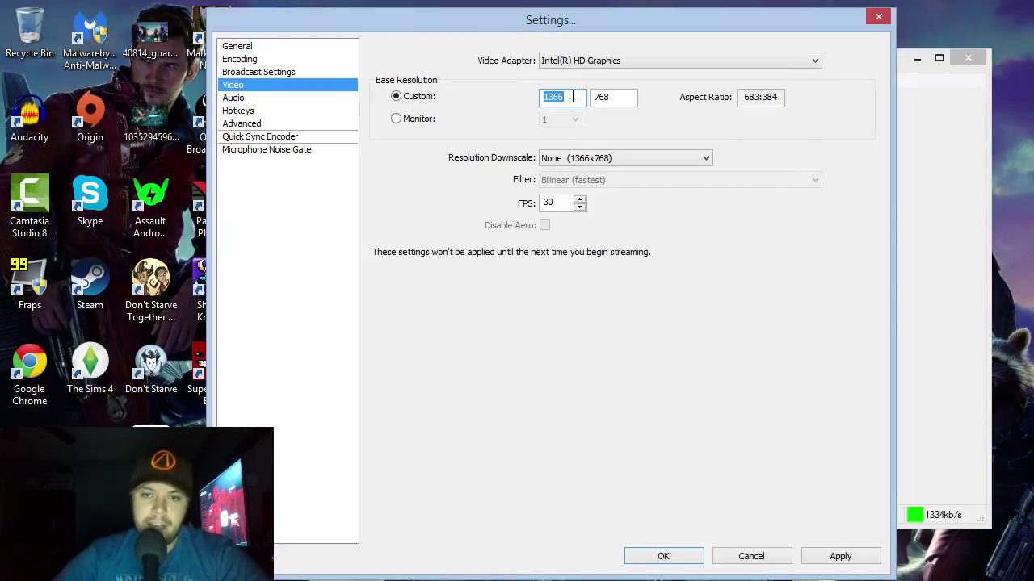
text(128)
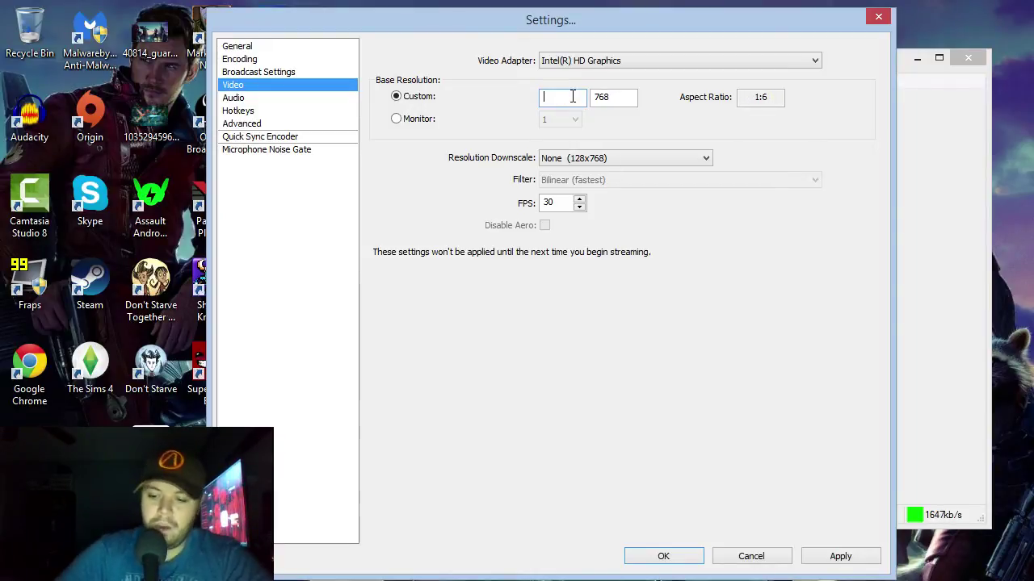
text(0)
key(Tab)
text(720)
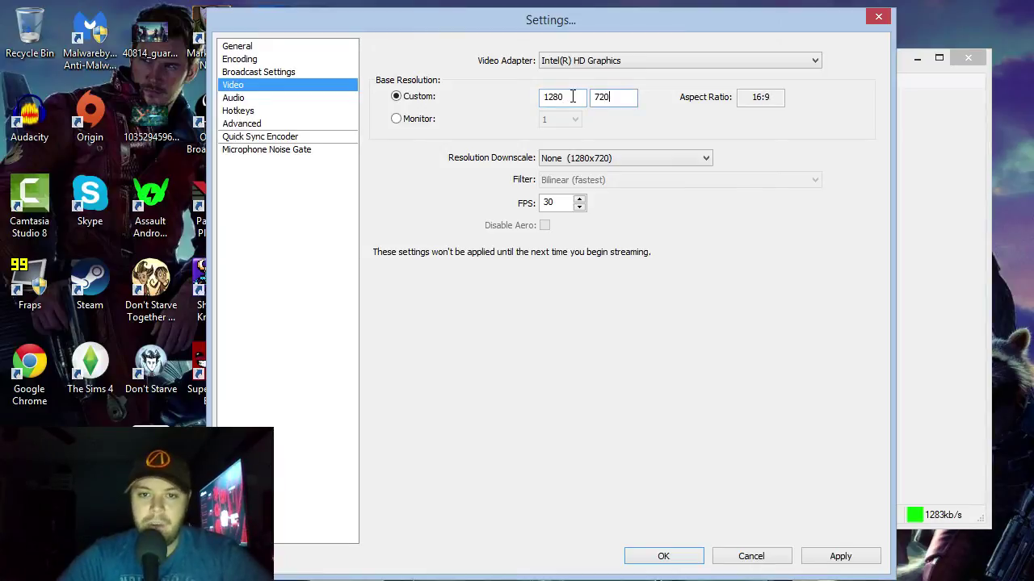
key(Tab)
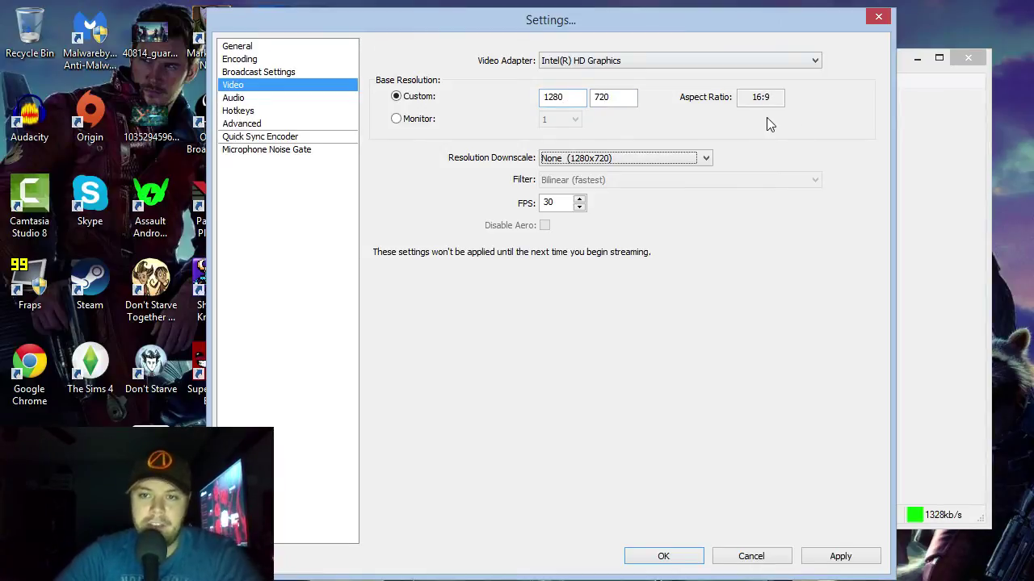
Step: Try a frame rate of 60 FPS, and set it back to 30
click(511, 93)
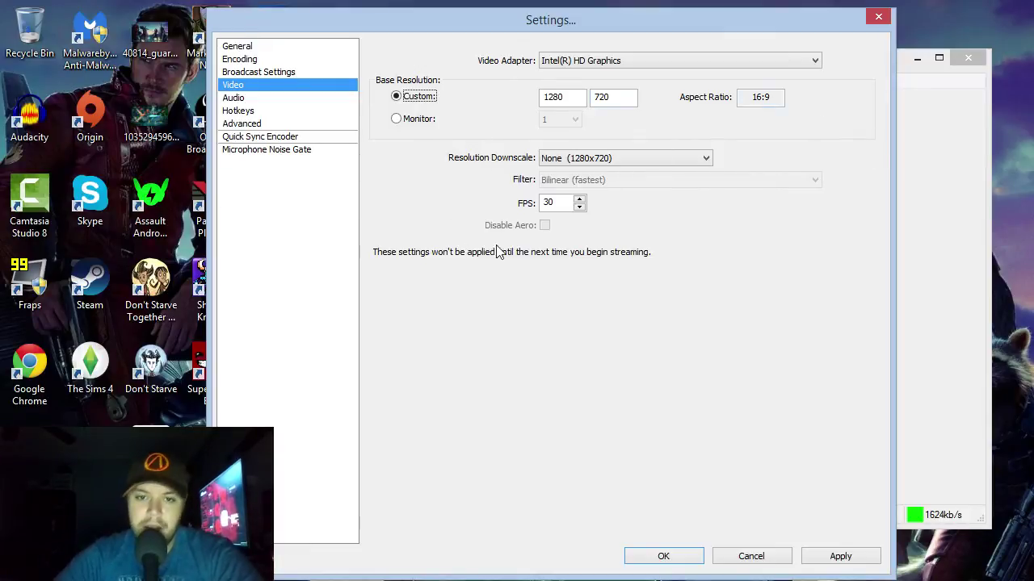
click(556, 202)
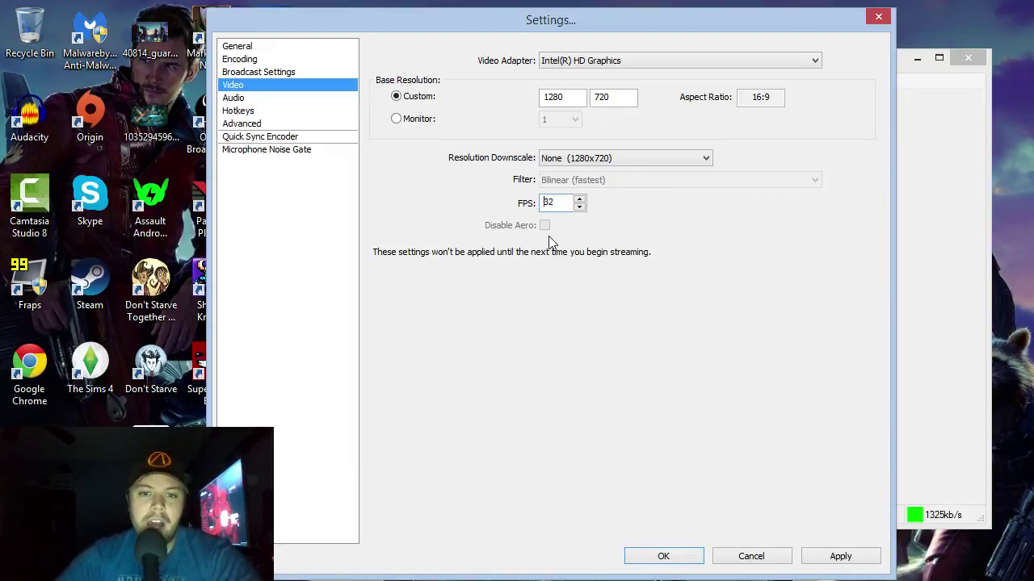
click(572, 199)
key(BackSpace)
key(BackSpace)
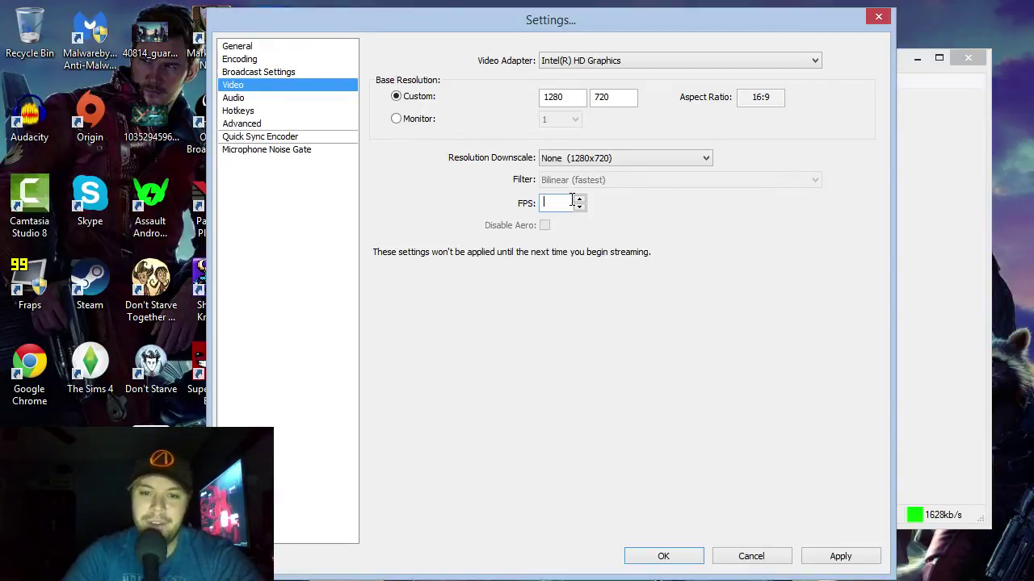
text(60)
key(BackSpace)
key(BackSpace)
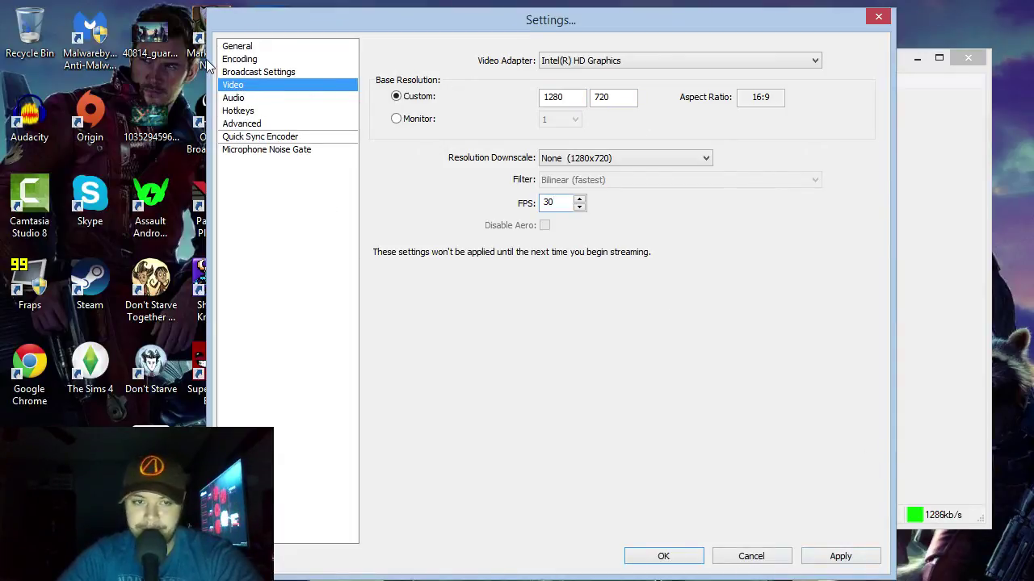
Step: Go to the Audio settings without saving the video changes, and choose Default as the desktop audio device
click(241, 100)
click(578, 358)
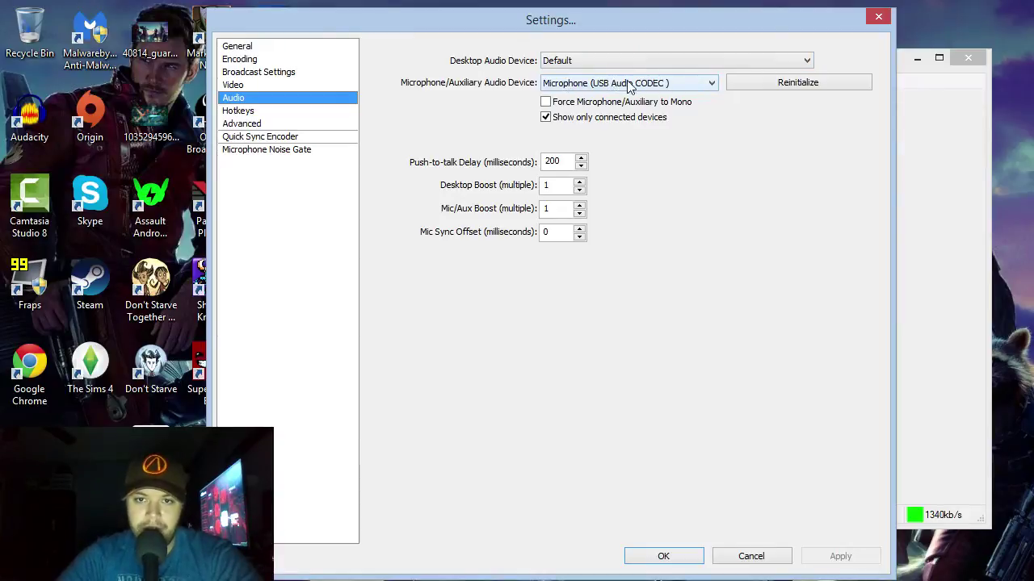
click(665, 66)
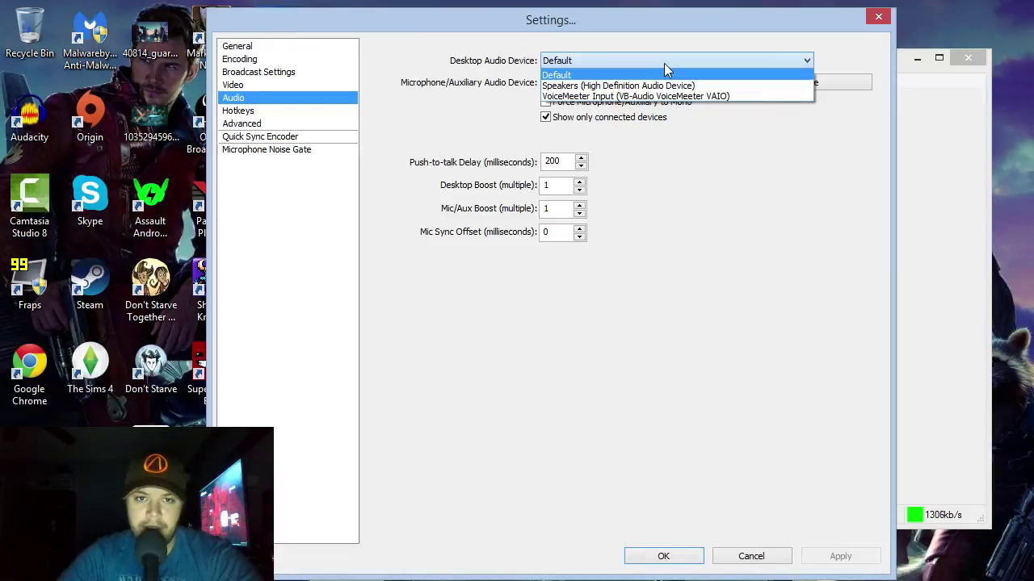
click(574, 61)
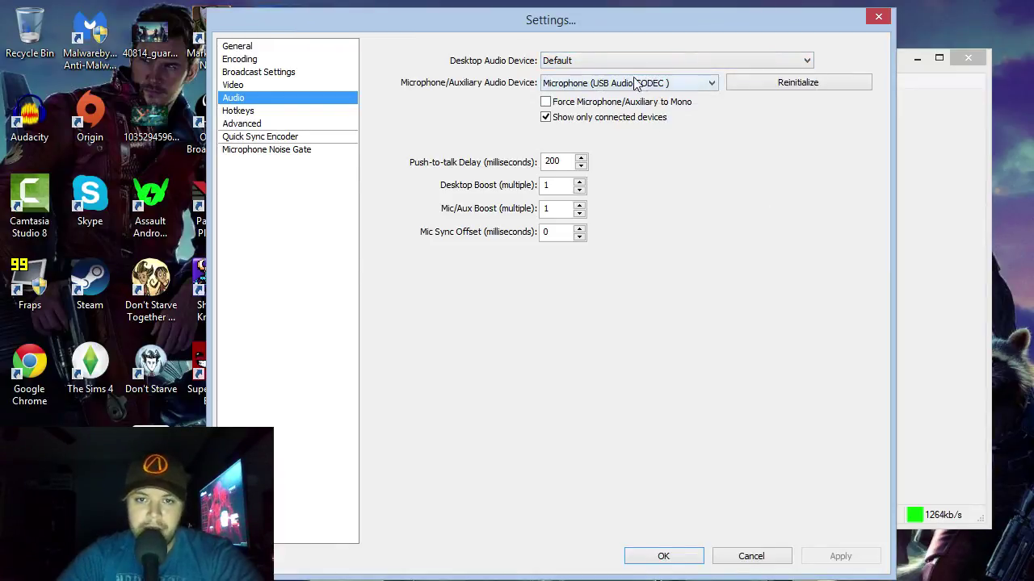
Step: Try Default as the microphone/auxiliary device, and switch it back to Microphone (USB Audio CODEC)
click(546, 85)
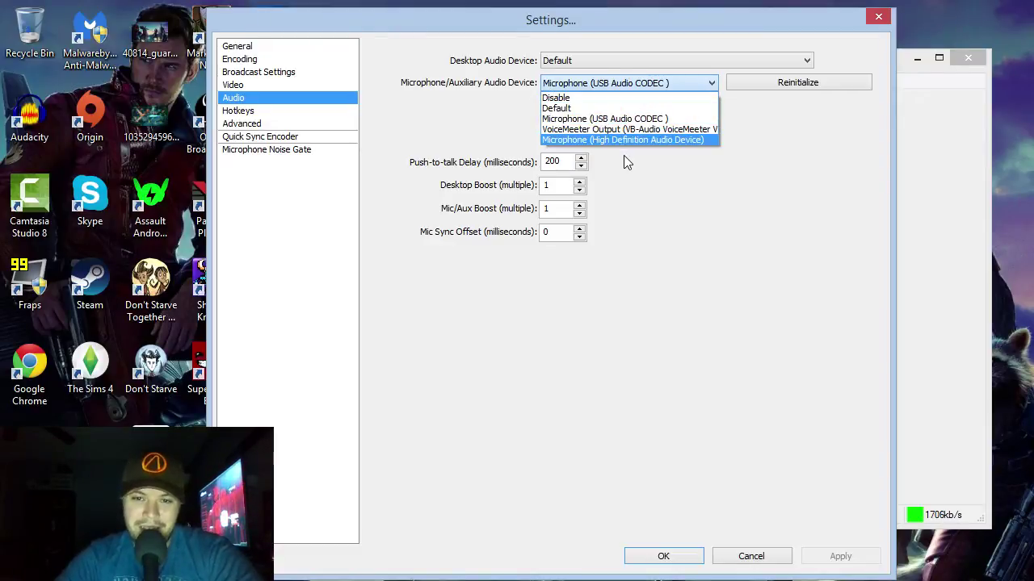
click(602, 107)
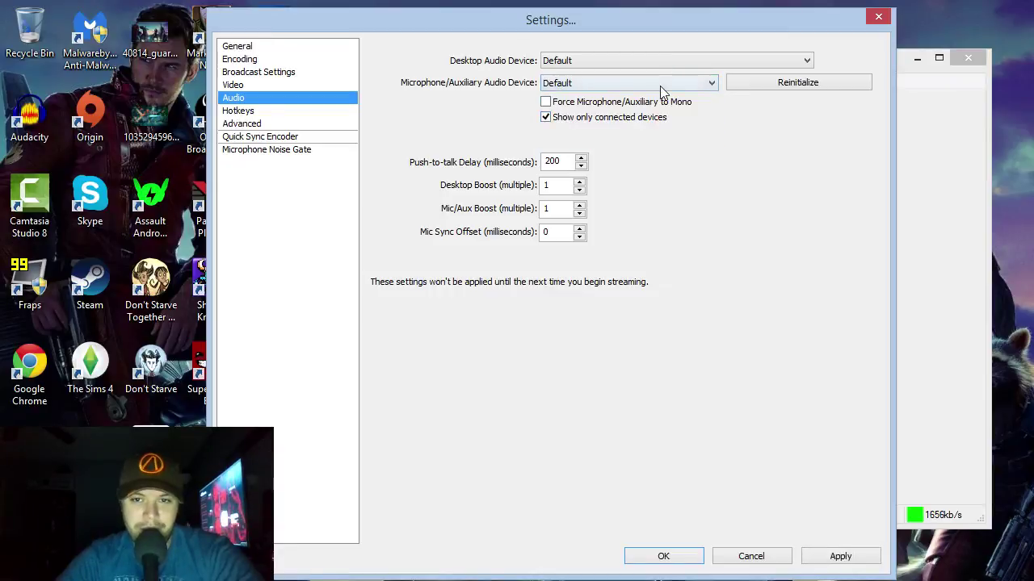
click(660, 83)
click(613, 120)
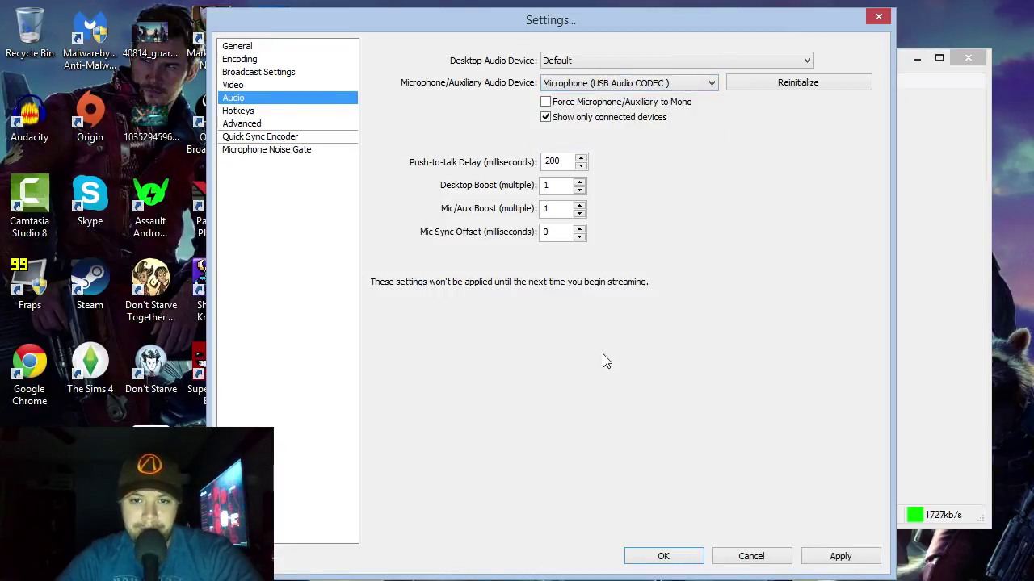
Step: Go to the Hotkeys settings without saving the audio changes, and assign F11 to Start Stream and F10 to Stop Stream
click(275, 112)
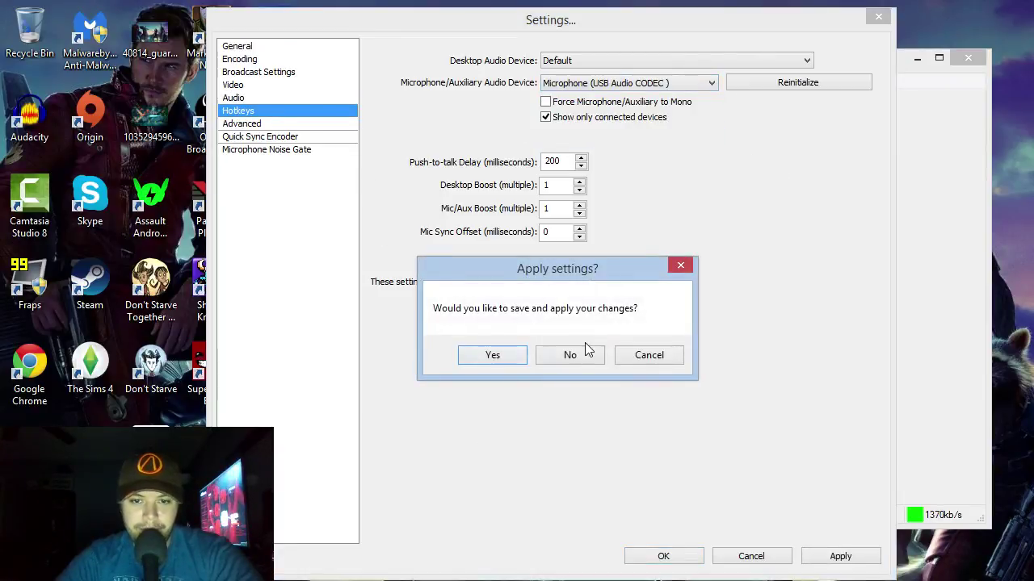
click(581, 360)
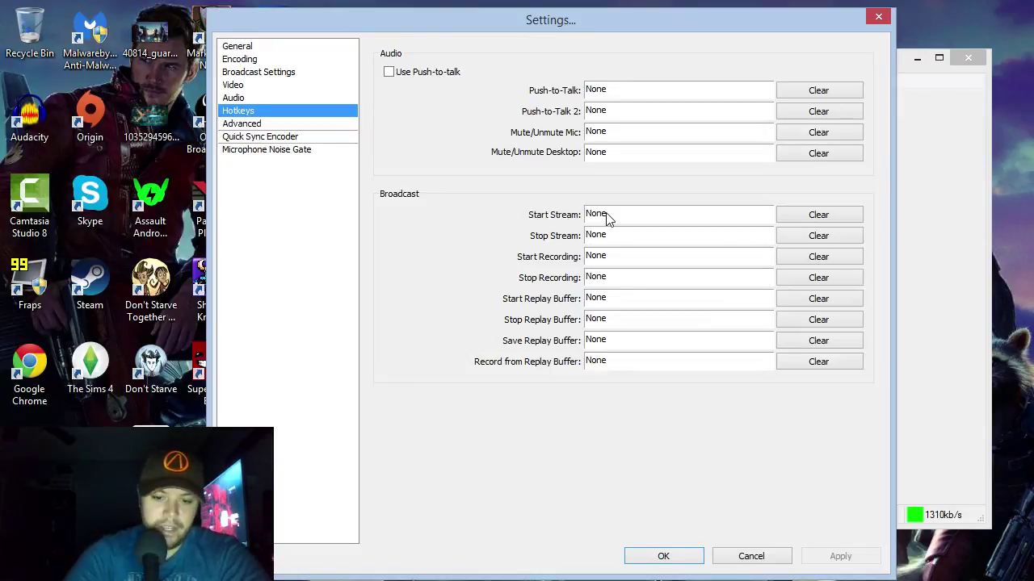
click(642, 238)
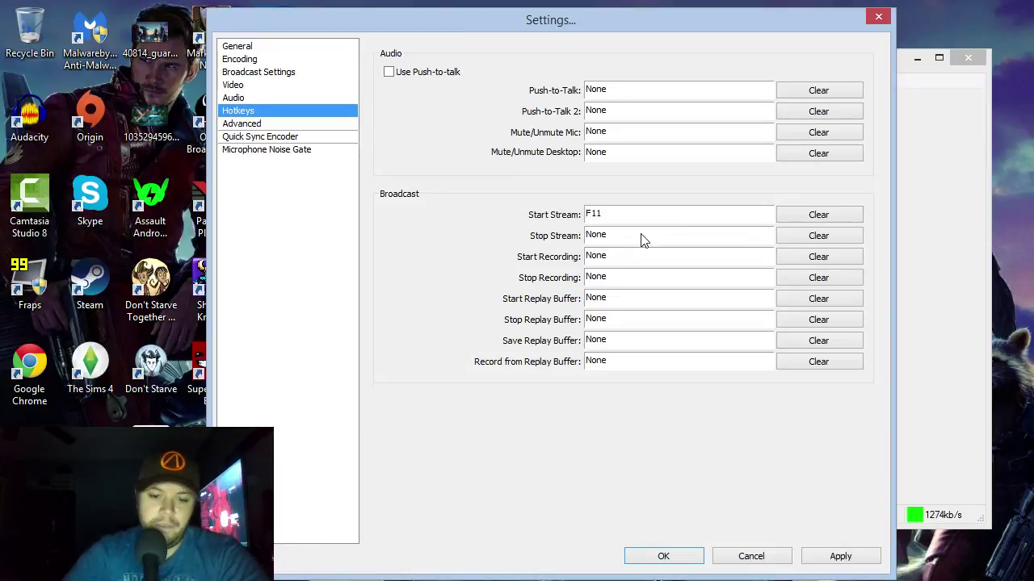
key(F10)
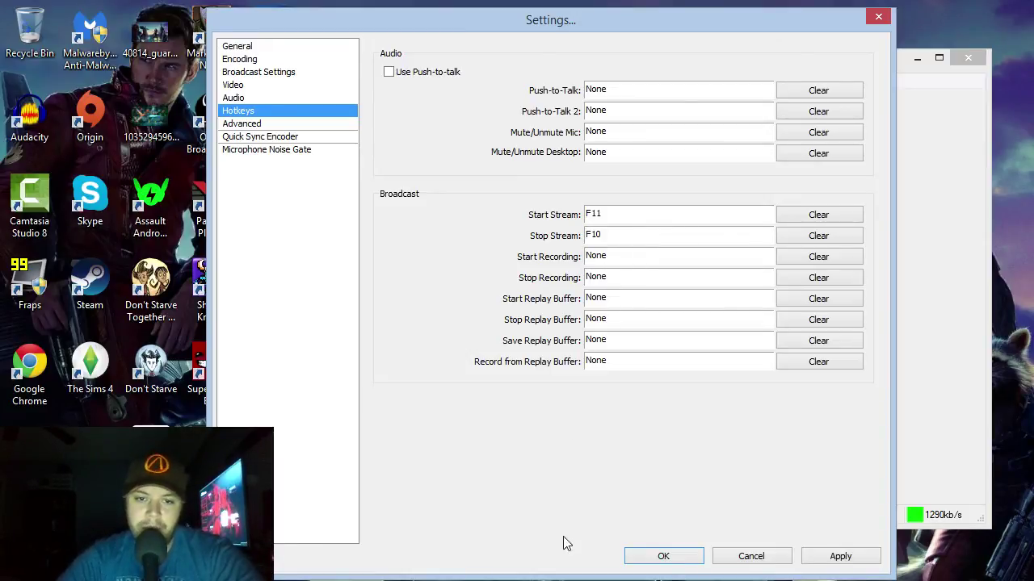
Step: Discard the hotkey changes, review the Advanced, Quick Sync Encoder and Microphone Noise Gate settings, and close the settings without saving
click(243, 123)
click(570, 355)
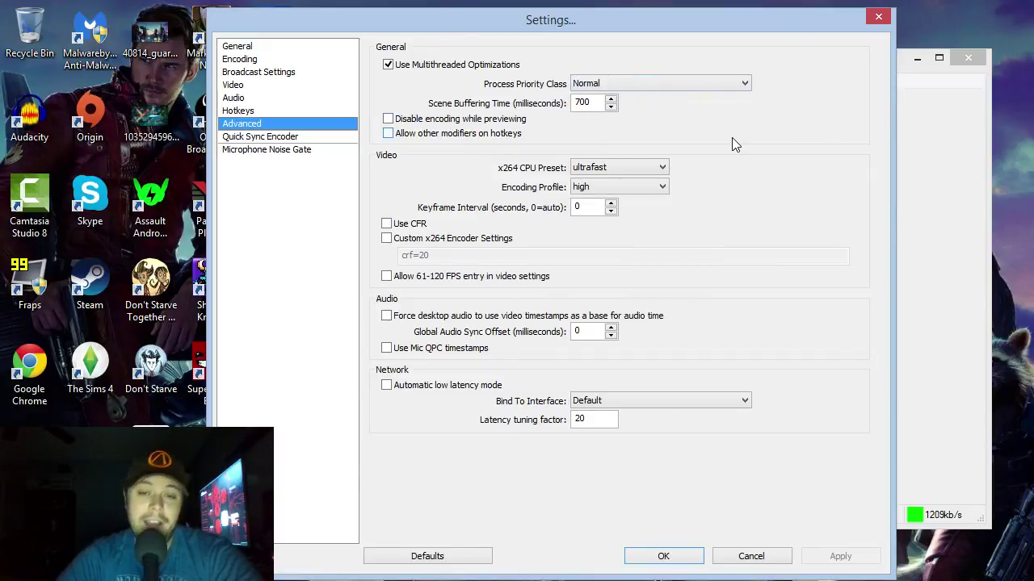
mouse_move(633, 168)
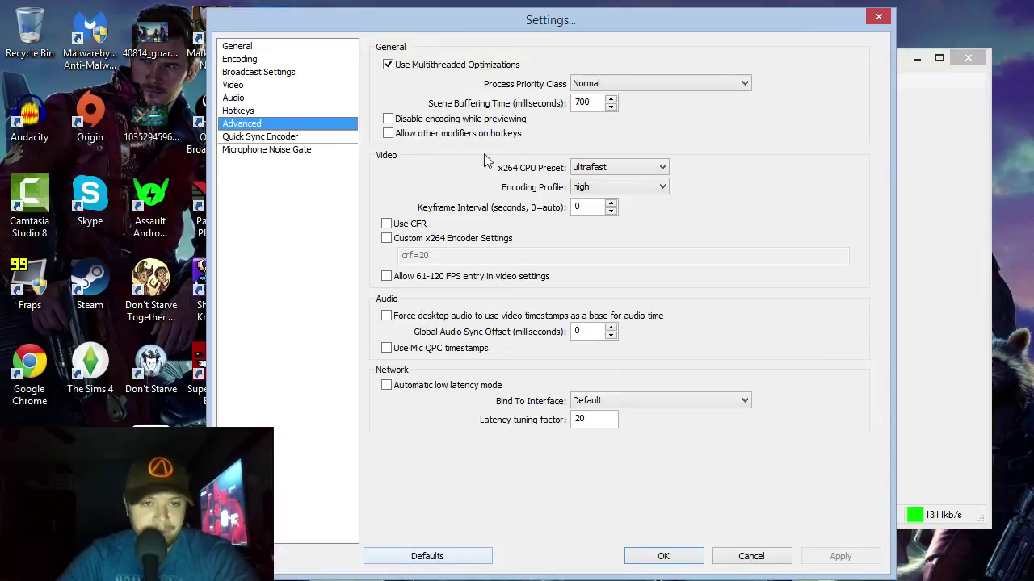
click(236, 139)
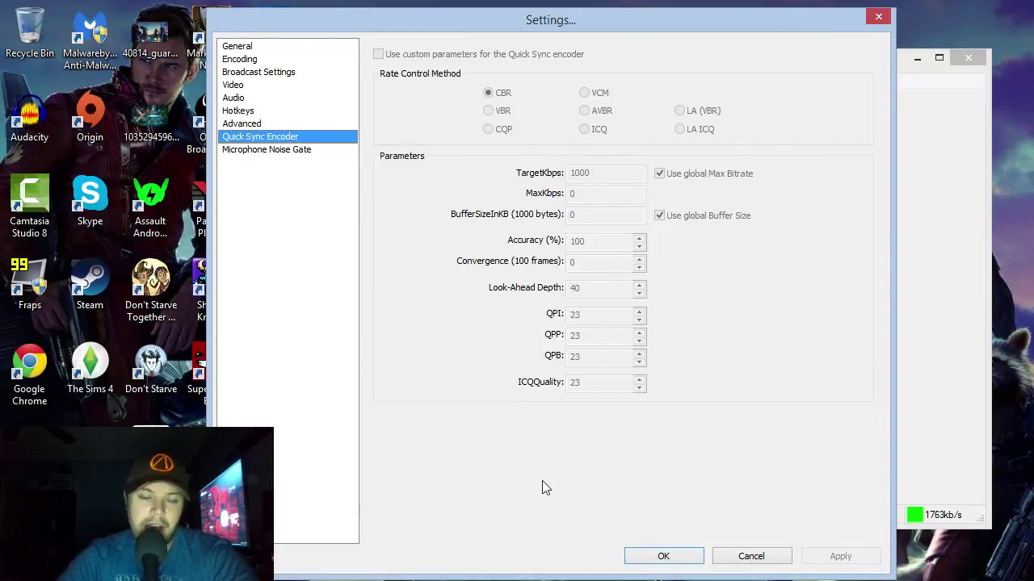
click(234, 150)
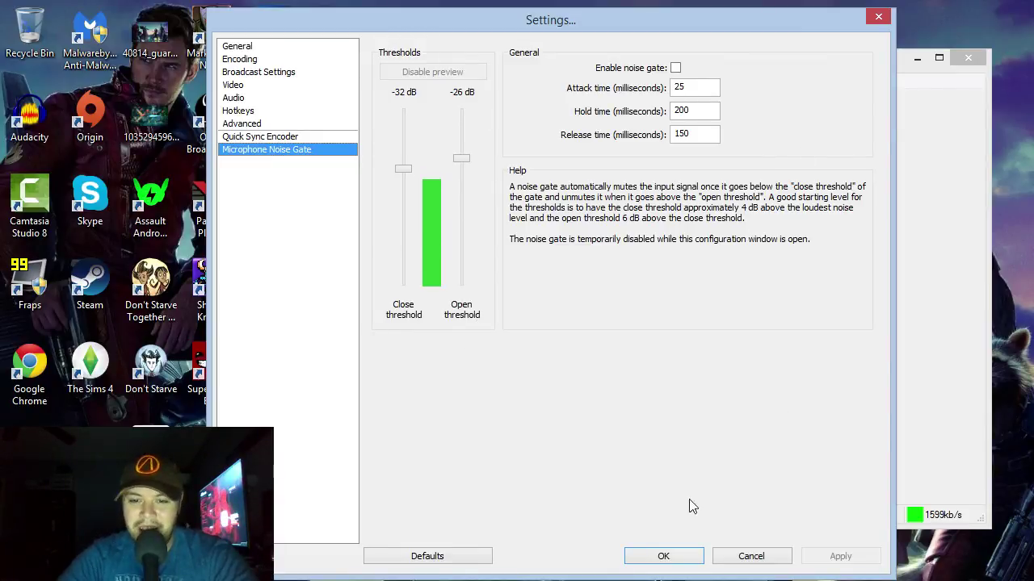
click(723, 556)
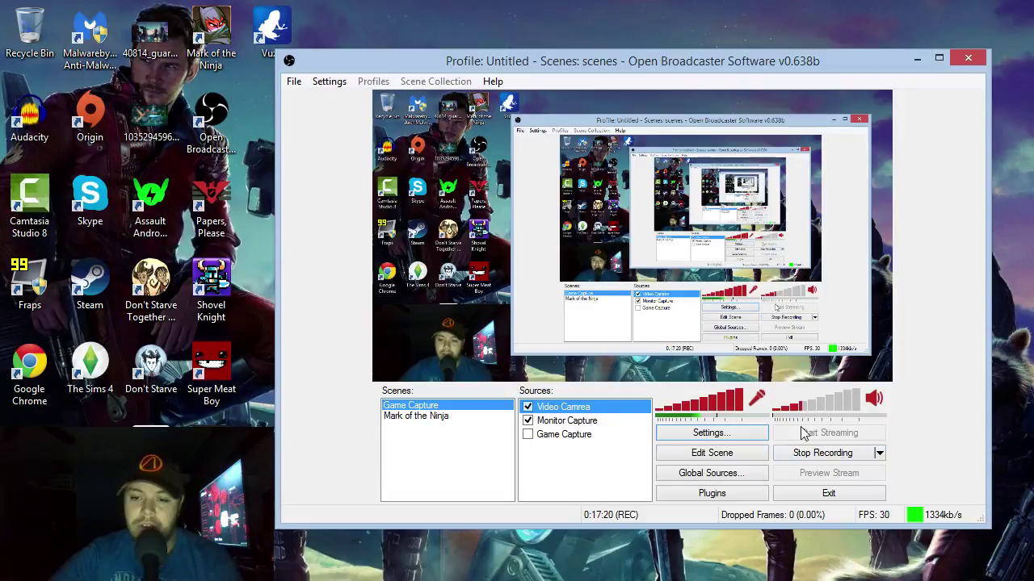
Step: Look over the main window's settings commands, including Fullscreen Preview Mode, without choosing any
click(339, 80)
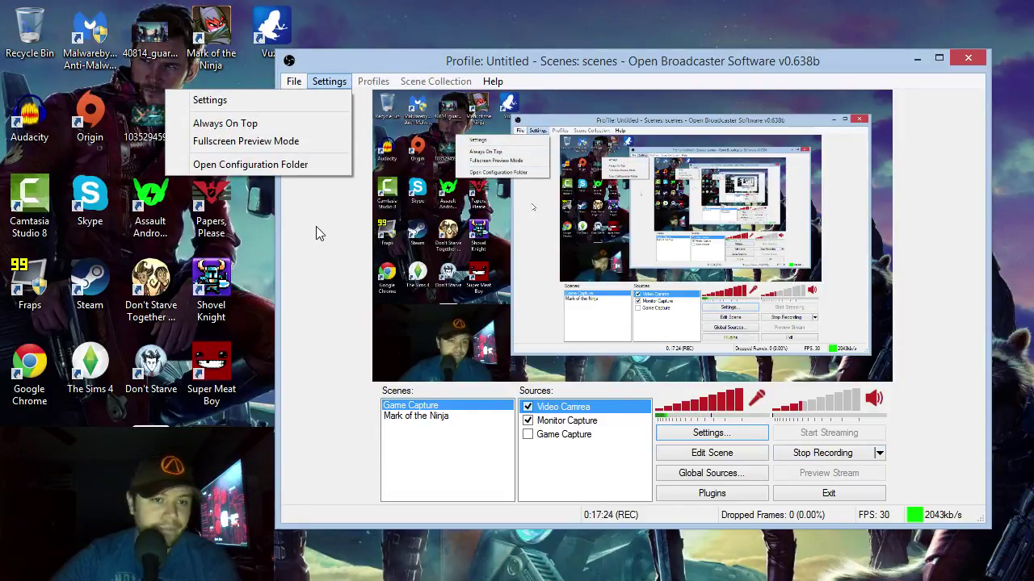
mouse_move(296, 86)
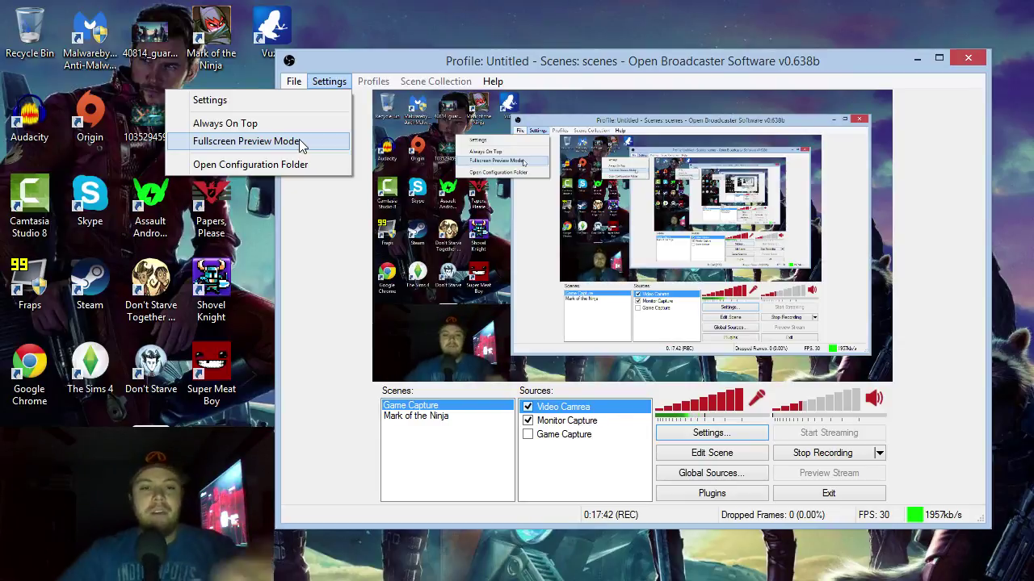
click(350, 290)
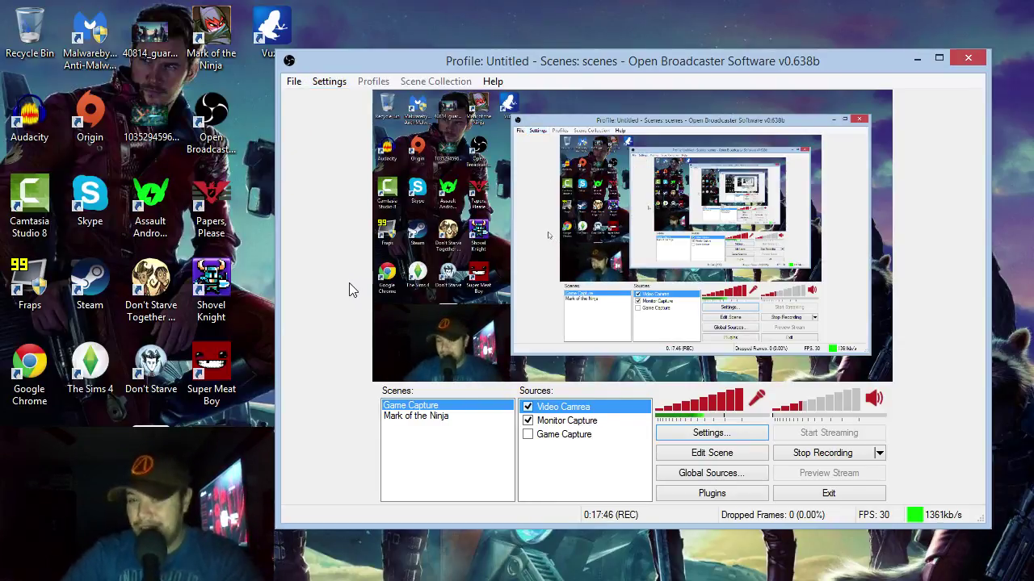